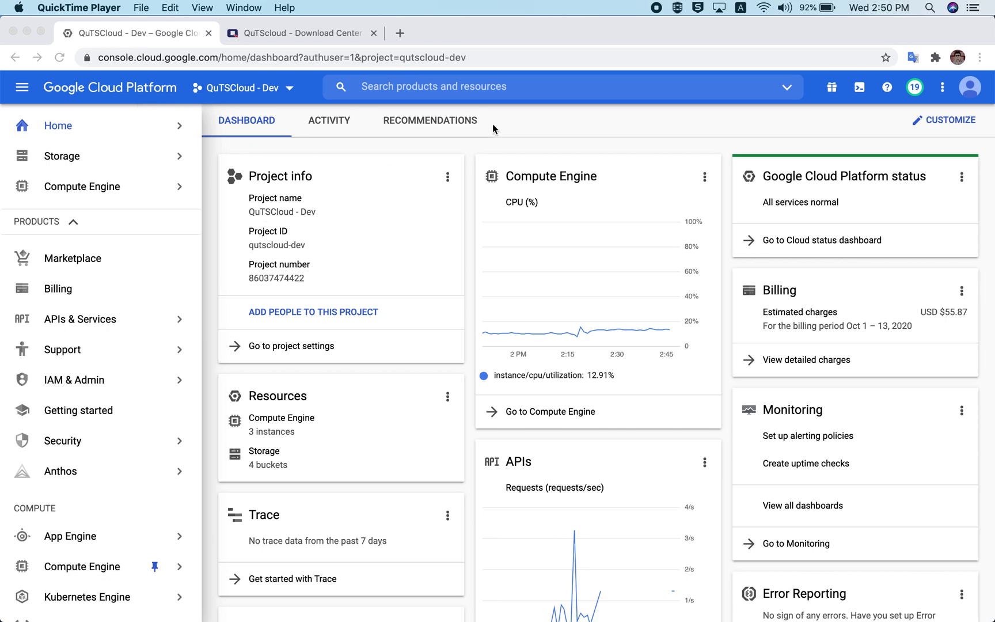
# Check which Google Cloud projects are available, then leave the project selection as it is
pyautogui.click(679, 126)
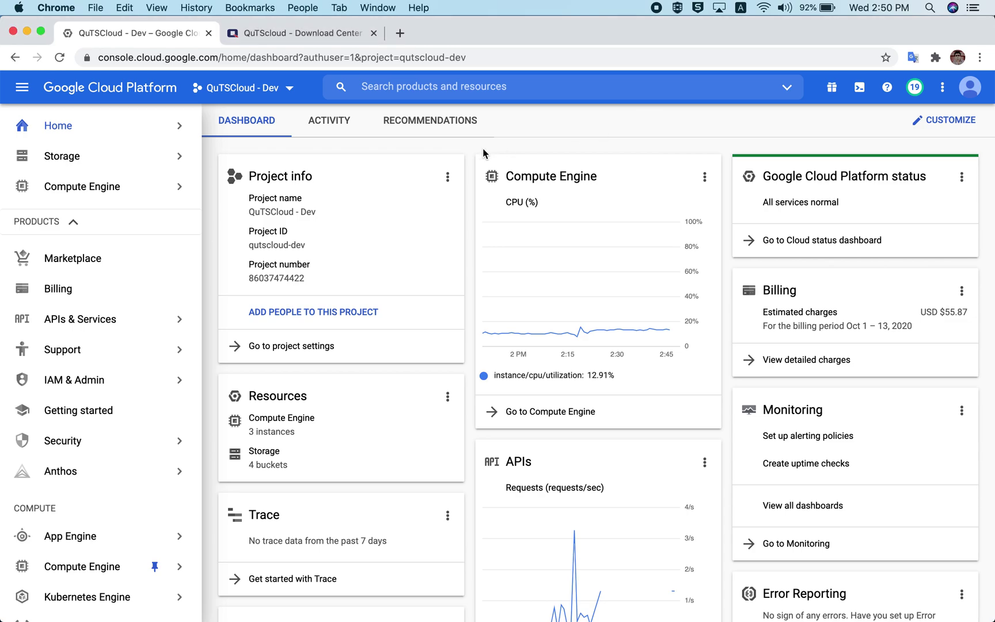
pyautogui.click(279, 86)
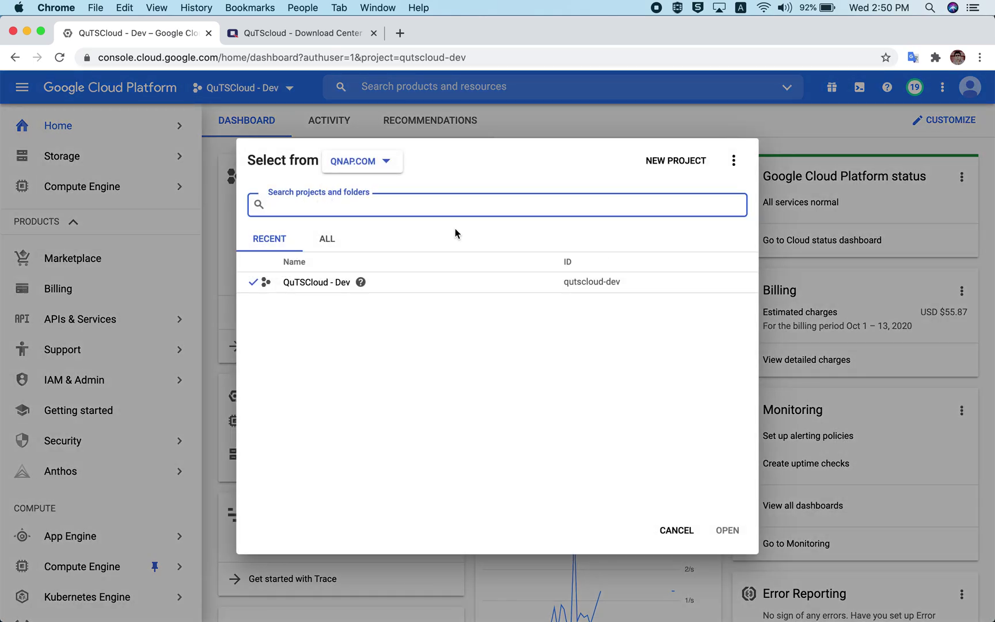
pyautogui.click(639, 121)
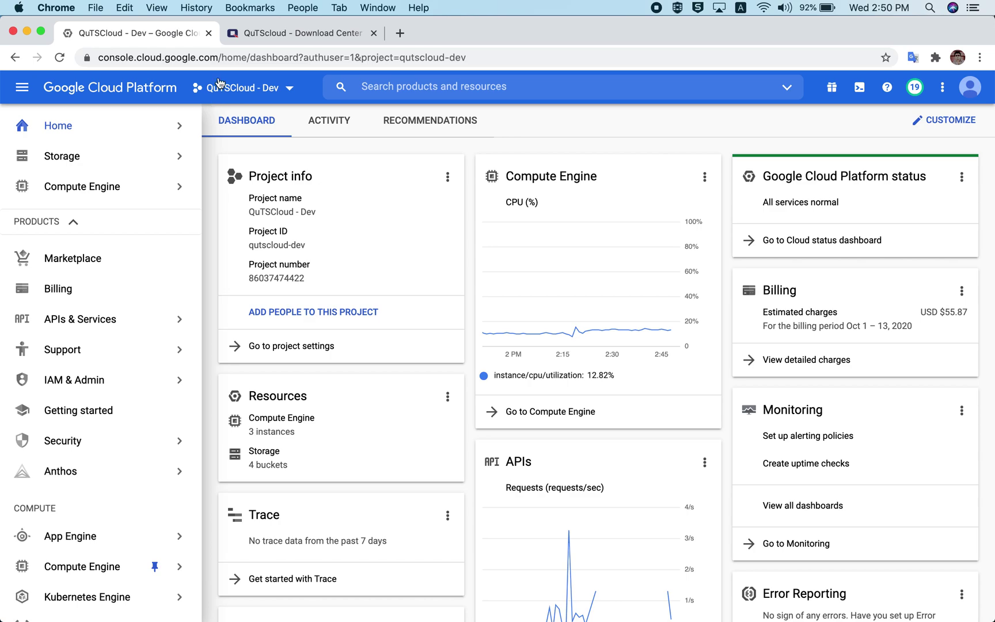
# Search Google for "qutscloud download" in a new tab, open the QuTScloud Download Center result and close the older duplicate tab
pyautogui.click(398, 33)
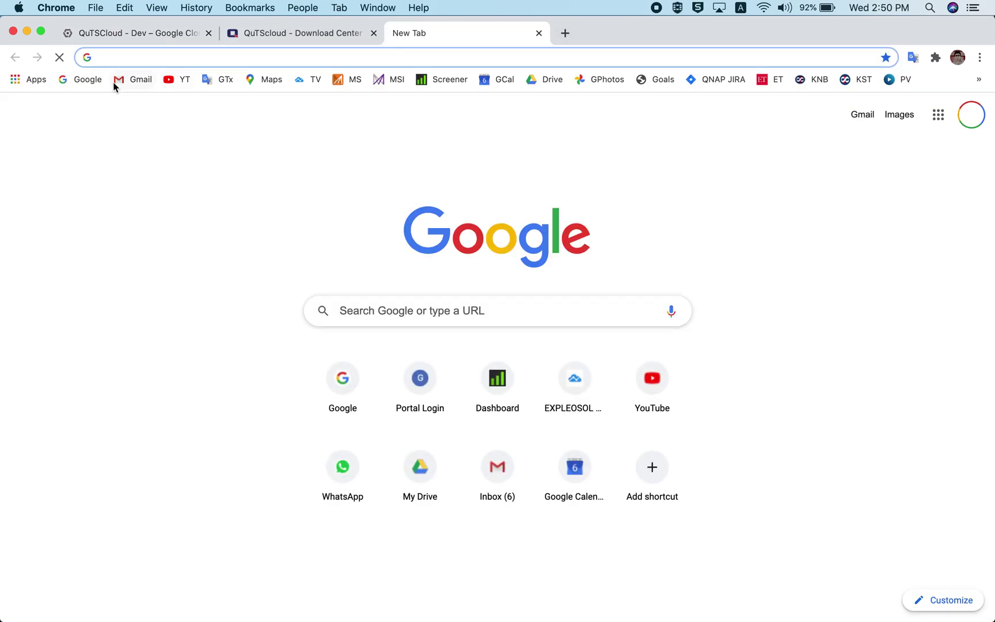
pyautogui.click(77, 82)
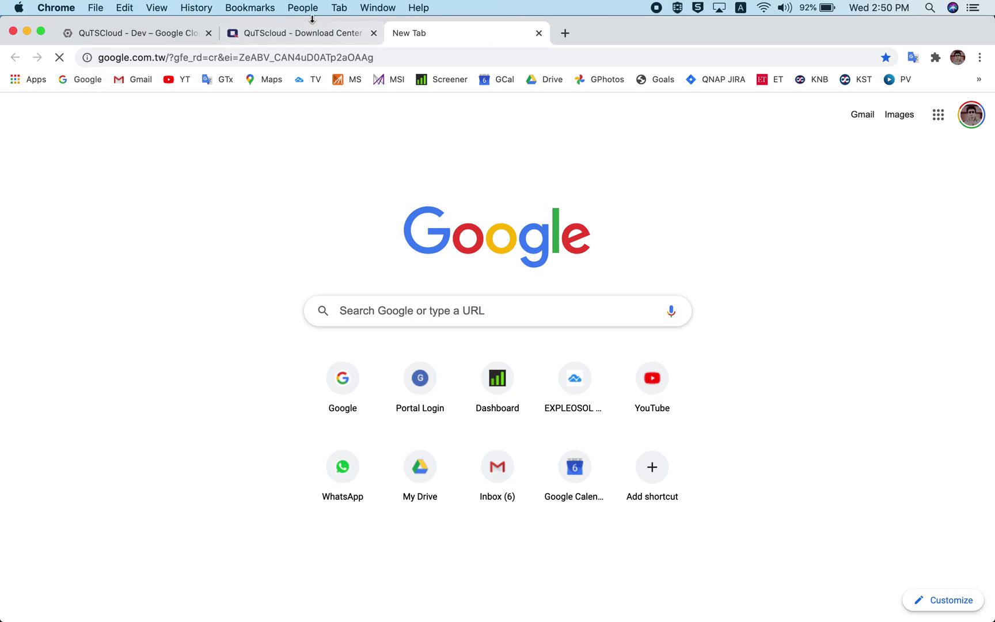
pyautogui.click(301, 33)
pyautogui.click(449, 27)
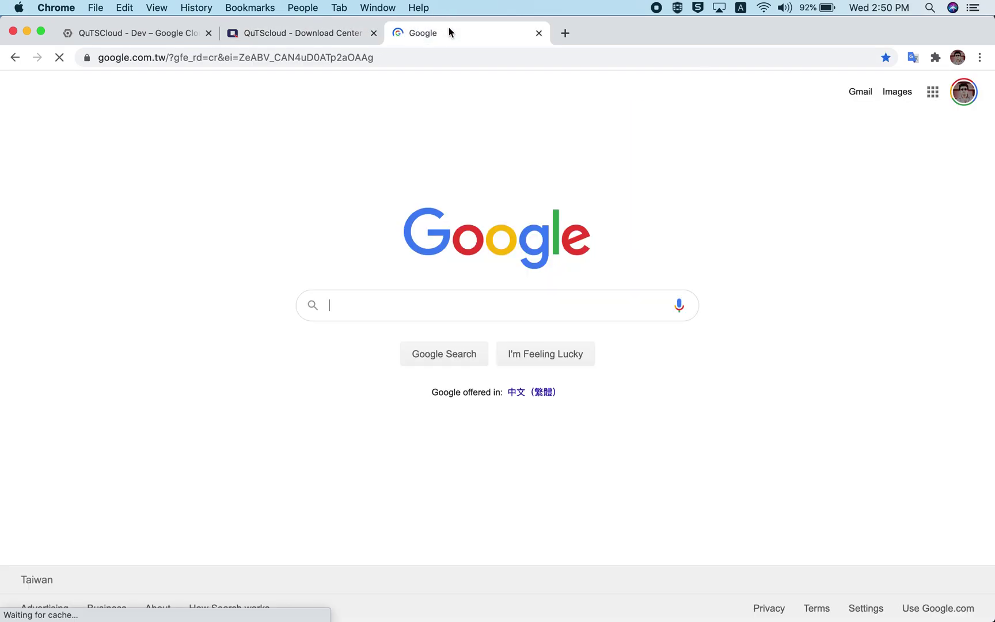
pyautogui.write('qutscou')
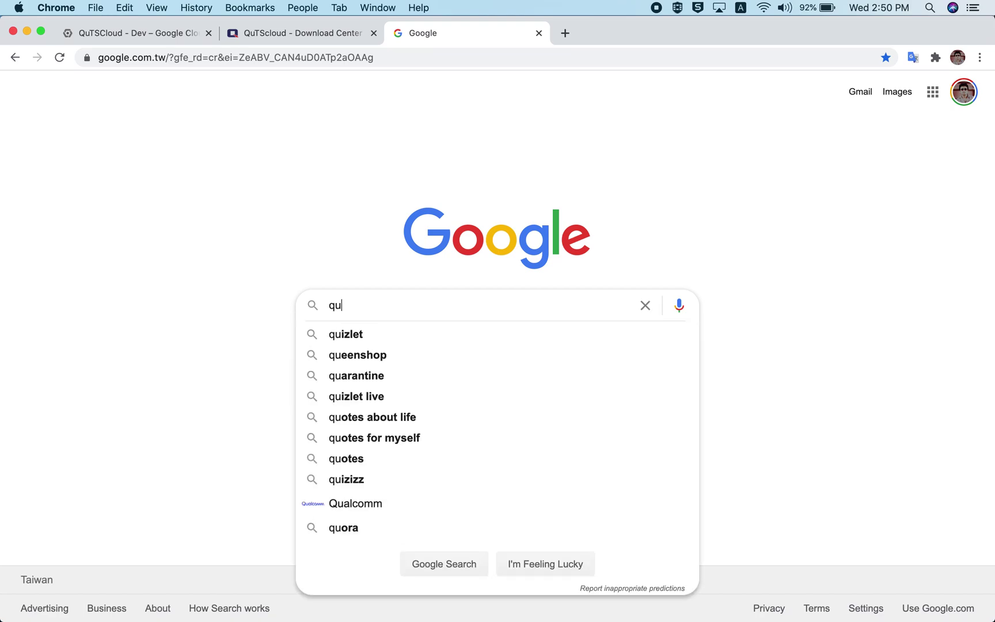
pyautogui.press('BackSpace')
pyautogui.press('BackSpace')
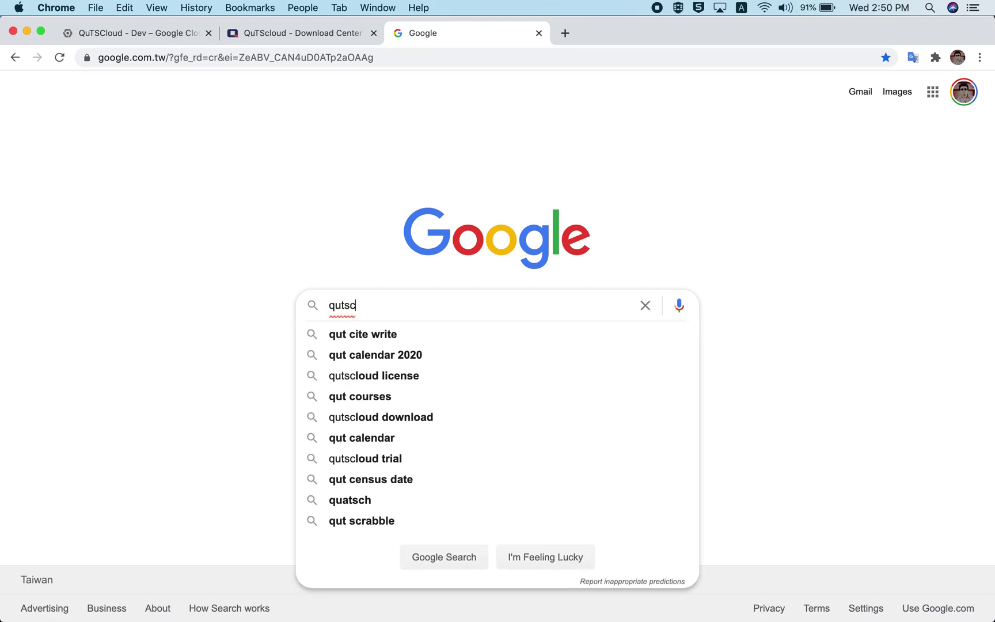
pyautogui.write('loud download')
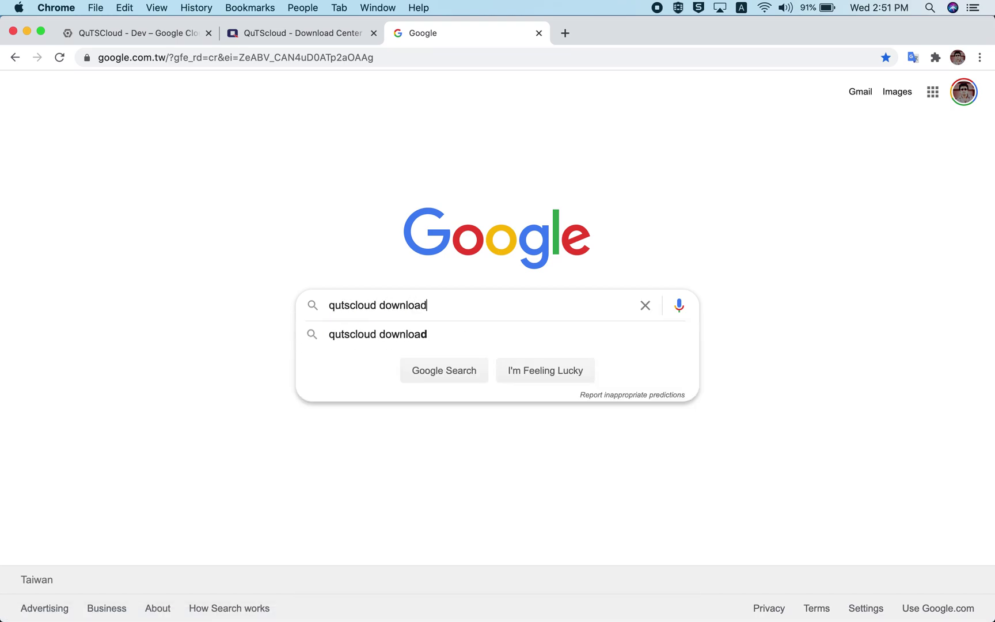
pyautogui.press('Return')
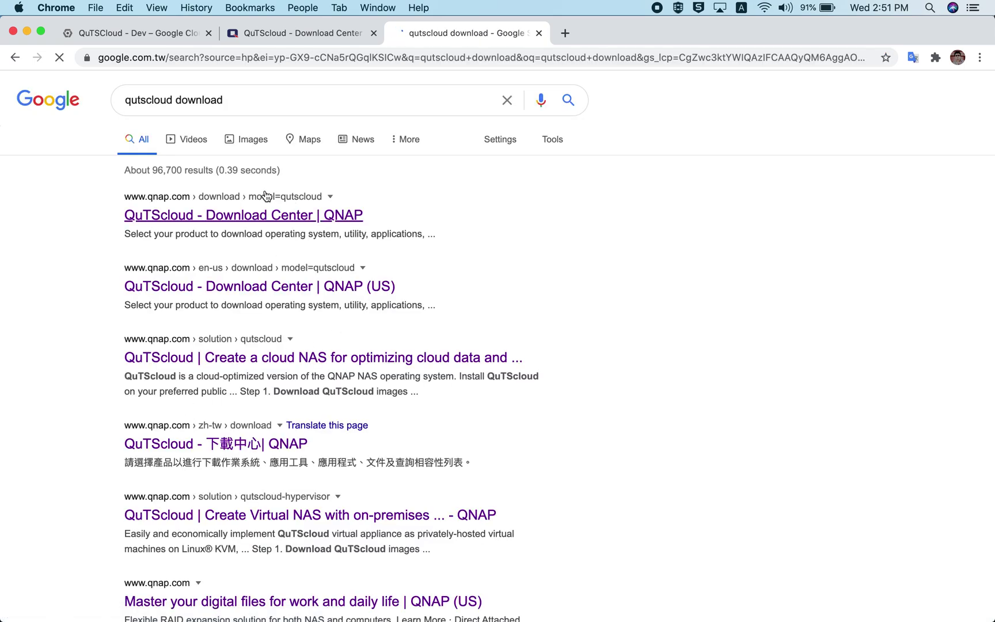
pyautogui.click(245, 217)
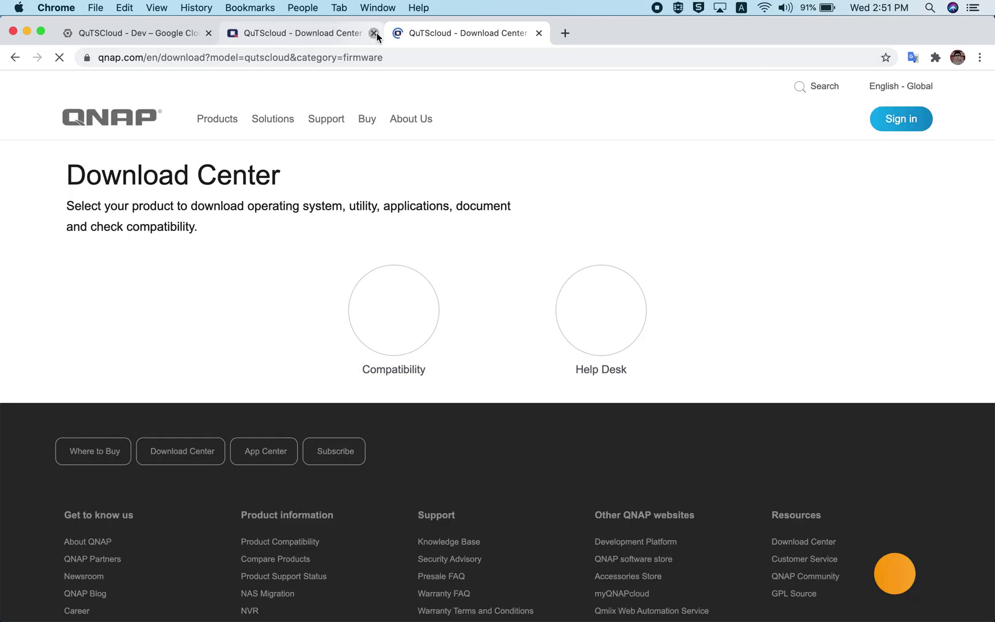
pyautogui.click(374, 33)
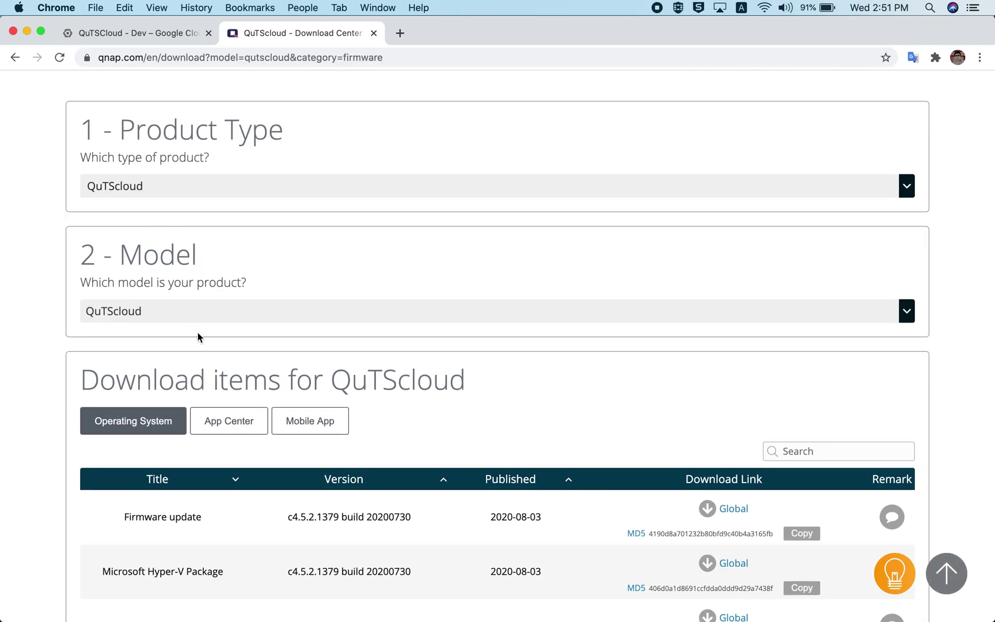
# Examine the operating system downloads for QuTScloud, especially the VMDK full disk image and its version
pyautogui.scroll(-5, 198, 332)
pyautogui.scroll(-3, 198, 332)
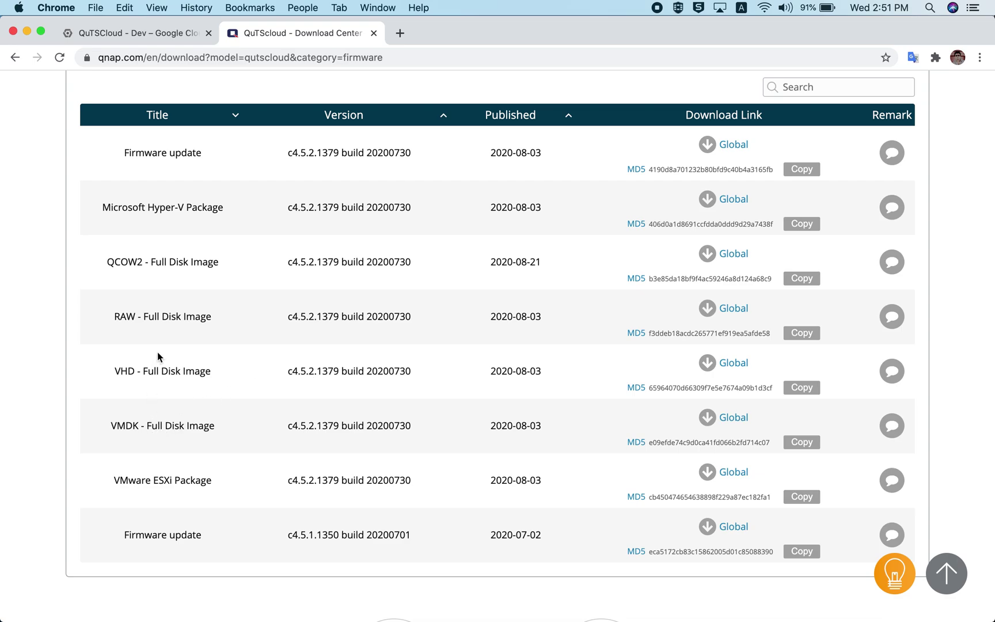
pyautogui.doubleClick(126, 425)
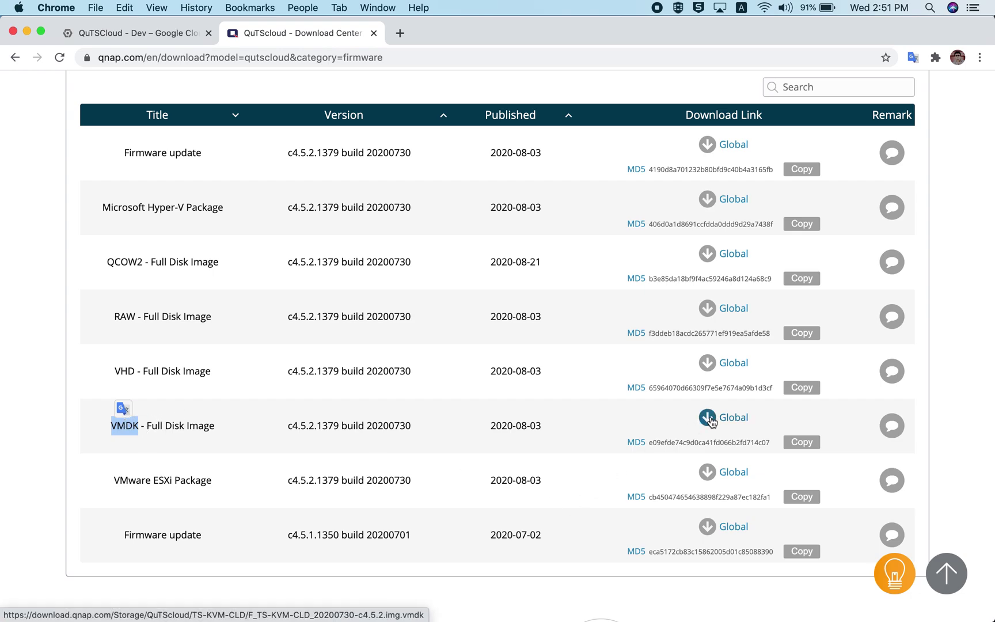
pyautogui.doubleClick(298, 427)
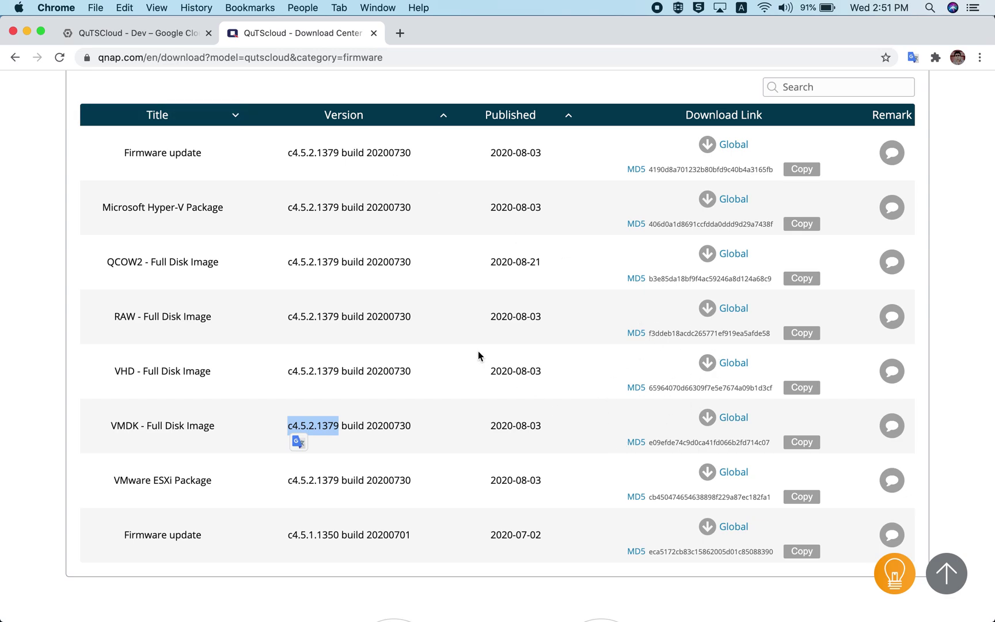
# Return to the Google Cloud console and open the Storage browser
pyautogui.click(162, 33)
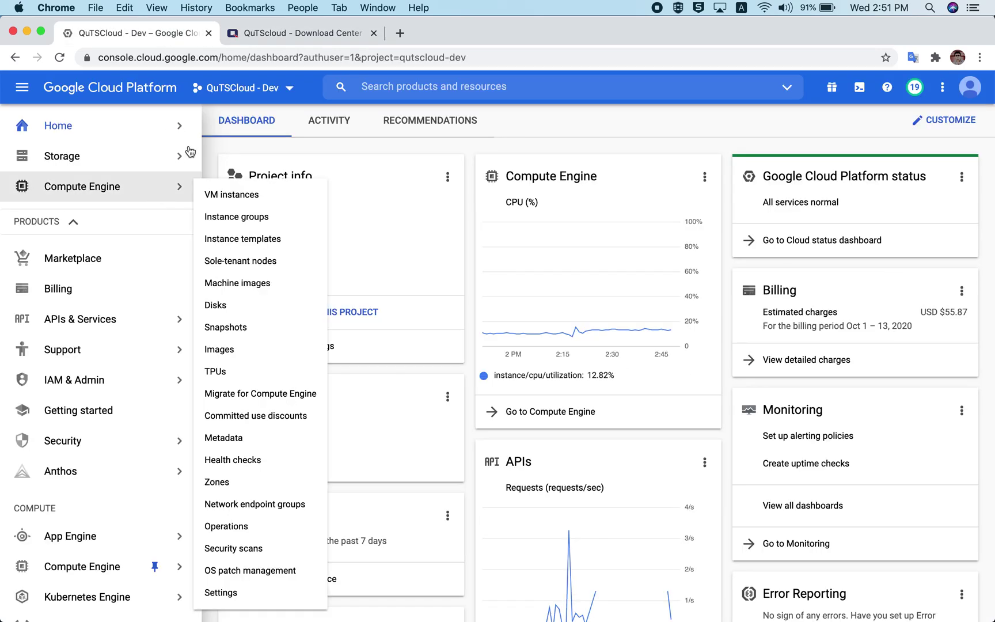
pyautogui.moveTo(160, 126)
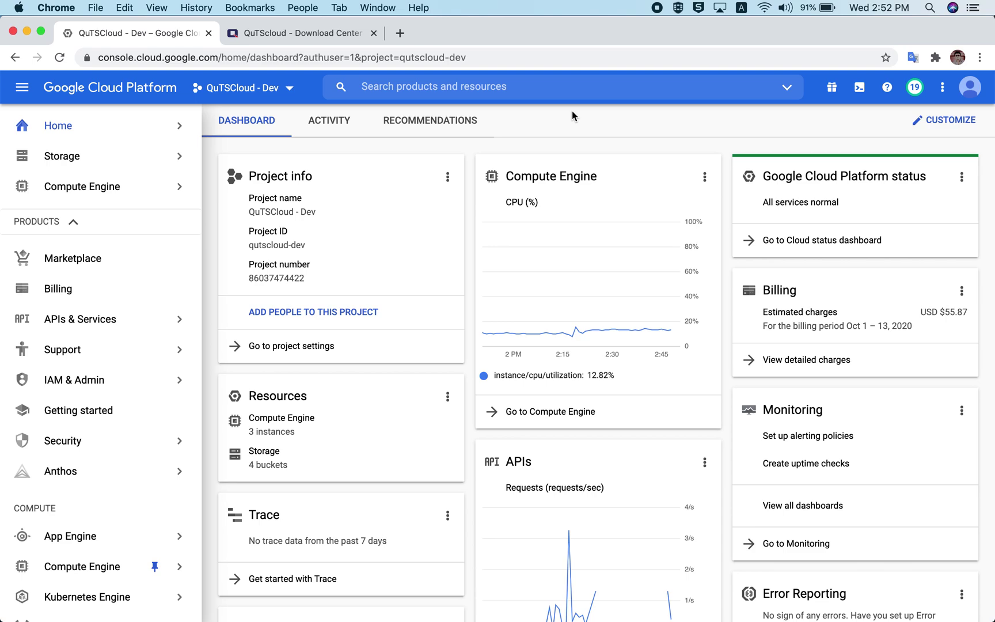
pyautogui.moveTo(176, 156)
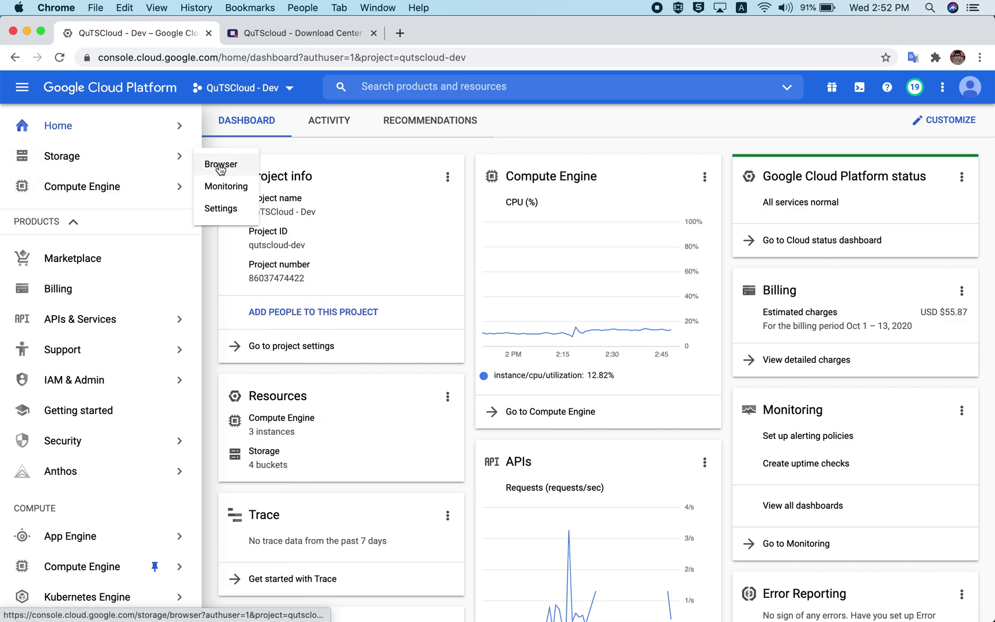
pyautogui.moveTo(89, 362)
pyautogui.scroll(-10, 86, 369)
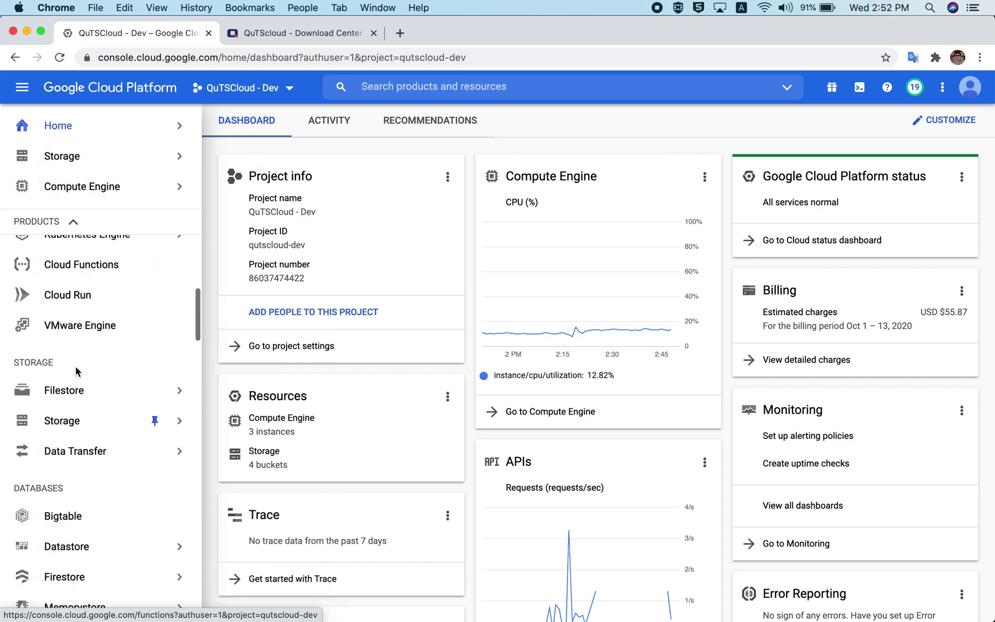
pyautogui.moveTo(110, 429)
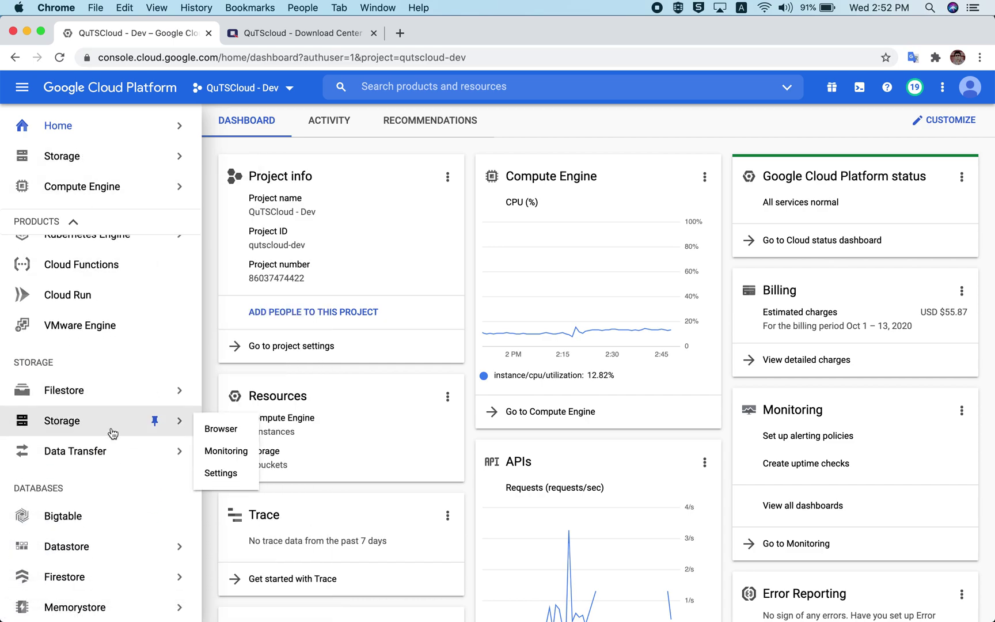
pyautogui.click(220, 429)
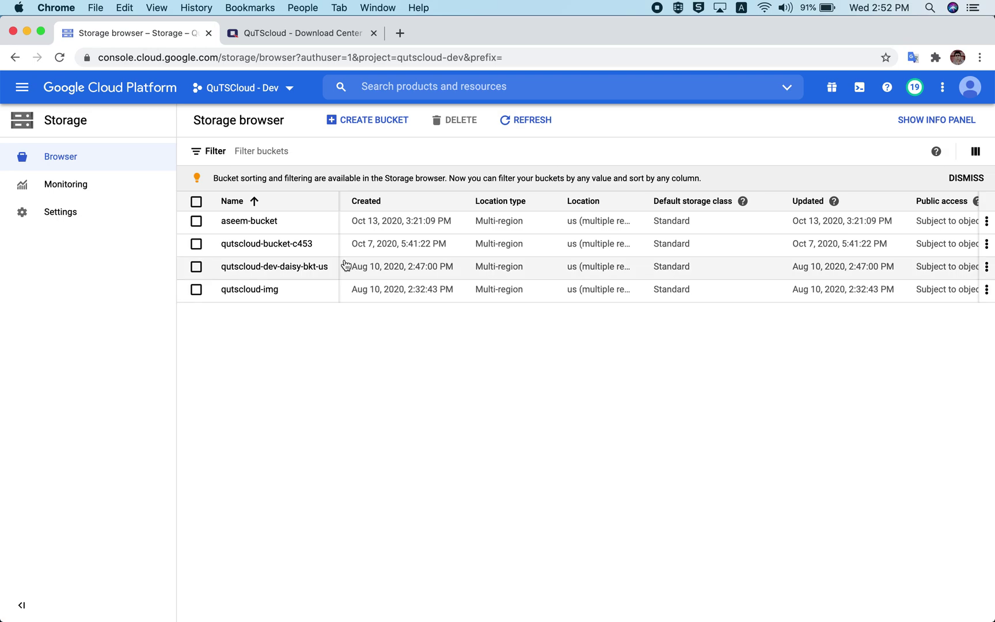
# Start creating a new storage bucket and name it with the owner's first name followed by "-demo-bucket"
pyautogui.click(361, 122)
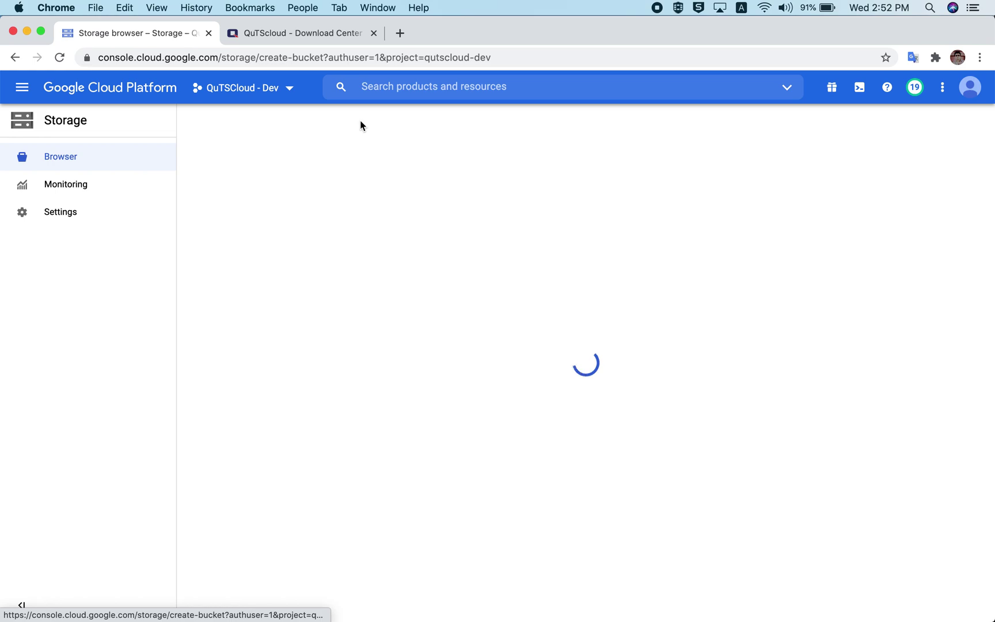
pyautogui.click(277, 220)
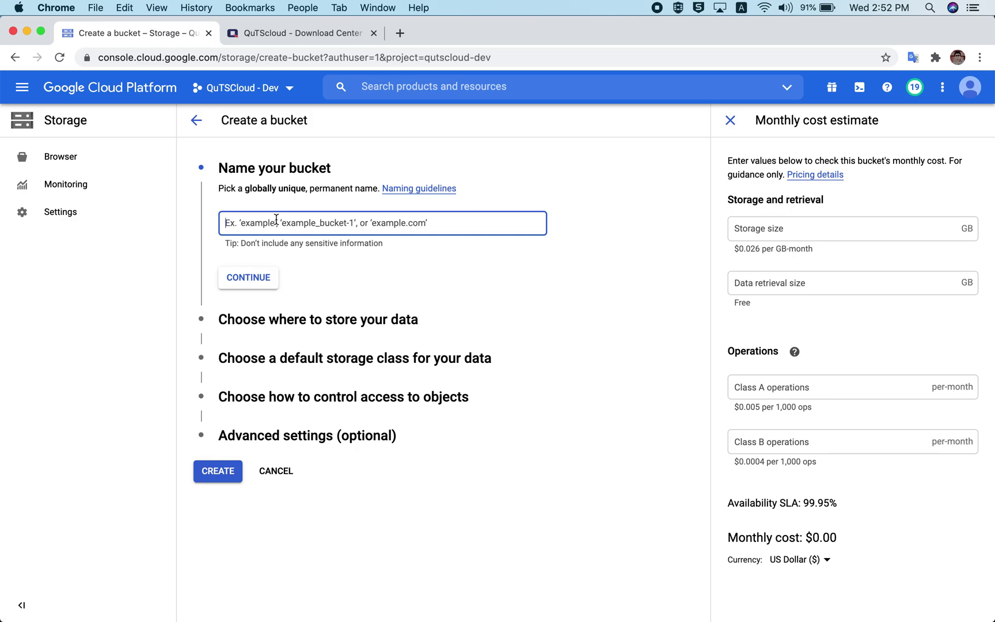
pyautogui.write('aseem-demo-bucket')
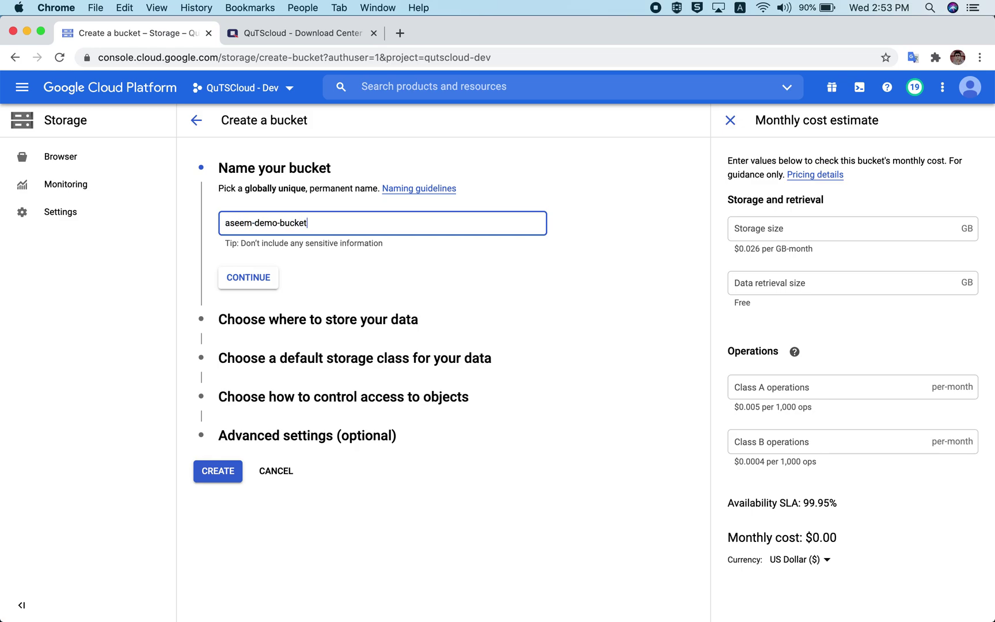
pyautogui.click(254, 281)
# Create the bucket with the Multi-region us location, Standard storage class, Fine-grained access control and a Google-managed encryption key
pyautogui.scroll(-1, 249, 334)
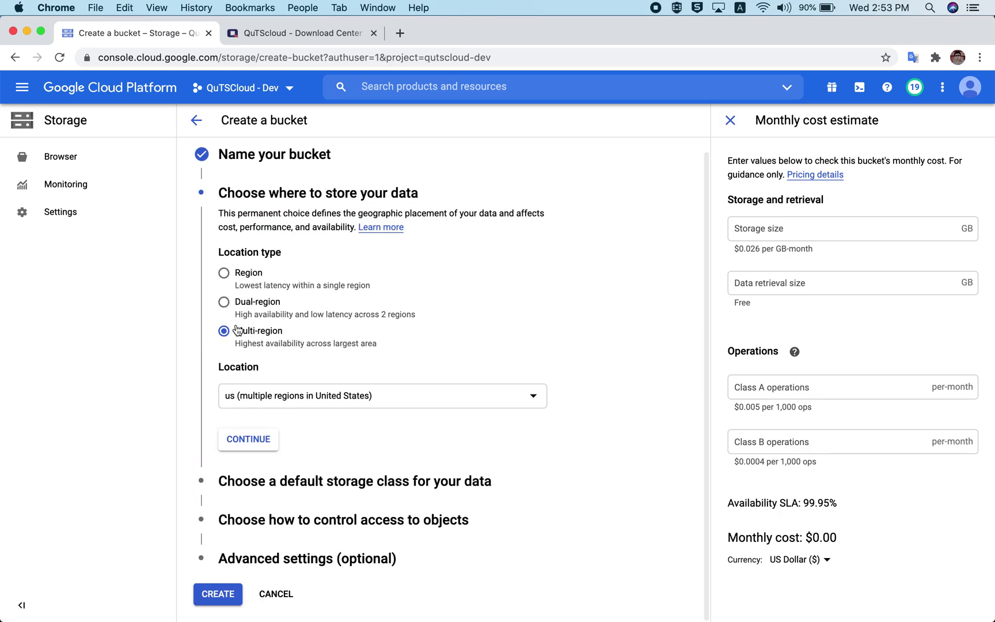
pyautogui.click(235, 441)
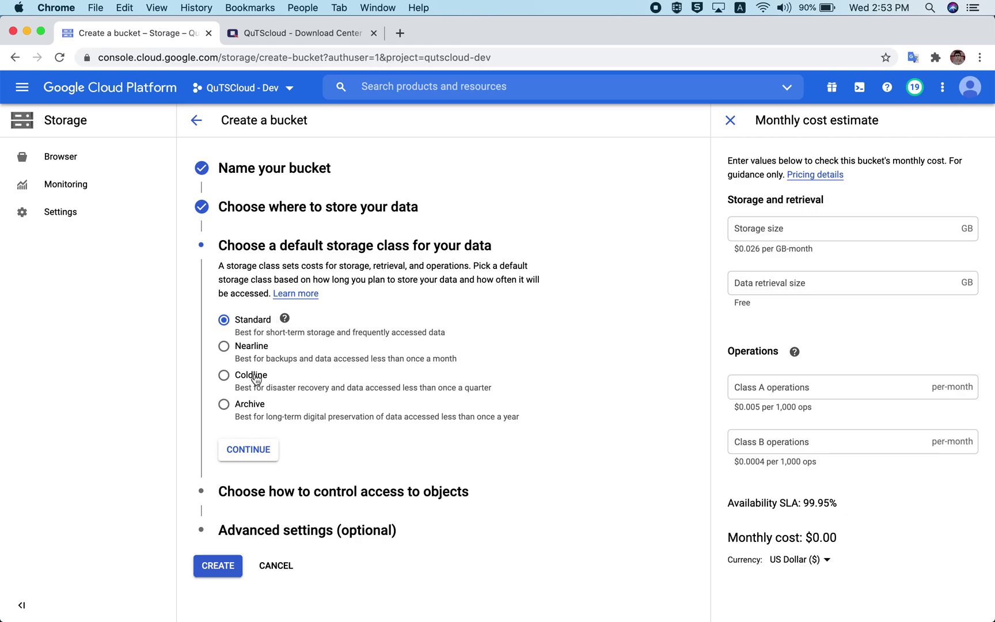
pyautogui.click(258, 455)
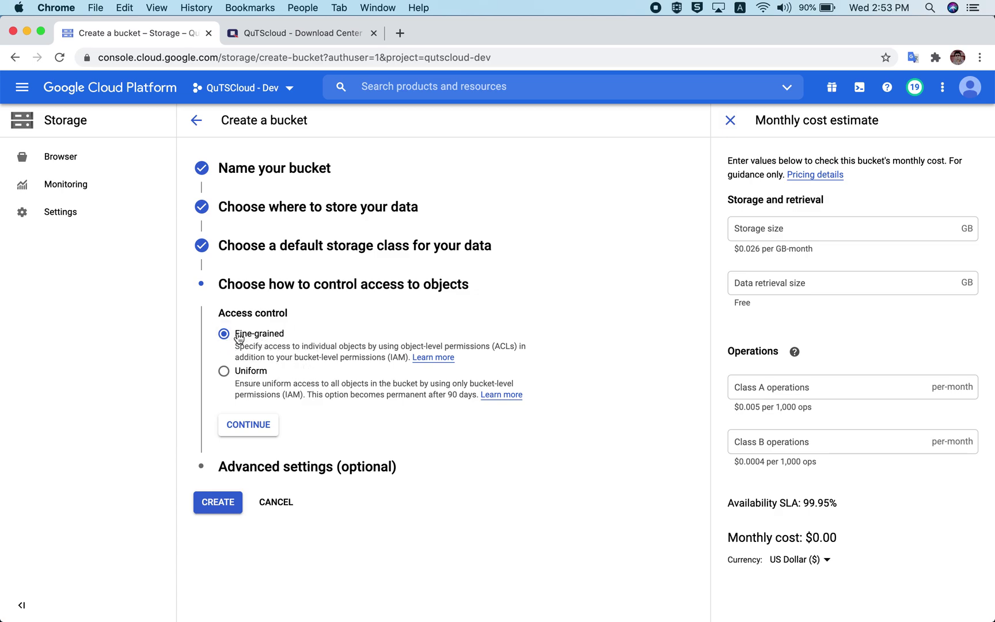
pyautogui.click(254, 426)
pyautogui.scroll(-2, 365, 426)
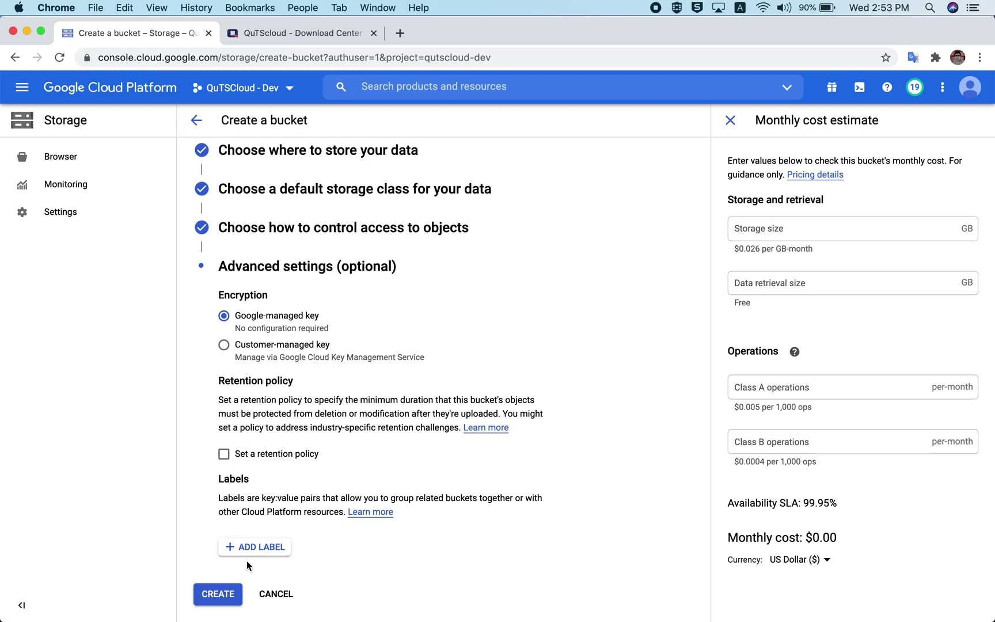
pyautogui.click(218, 596)
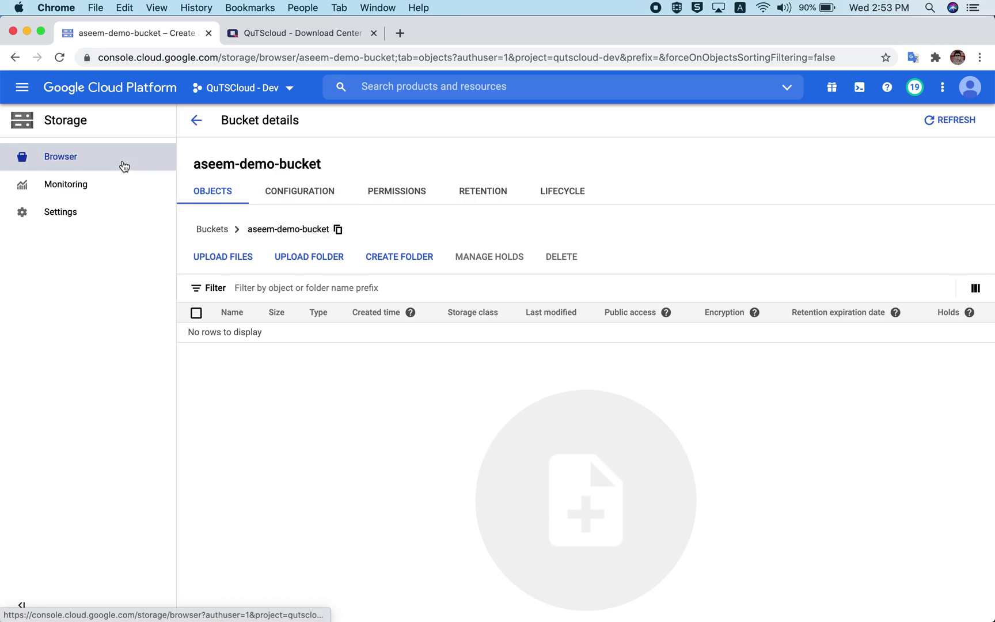
# Reopen the new demo bucket from the bucket list and upload F_TS-KVM-CLD_20200701-c4.5.1.img from the Desktop folder to it
pyautogui.click(194, 122)
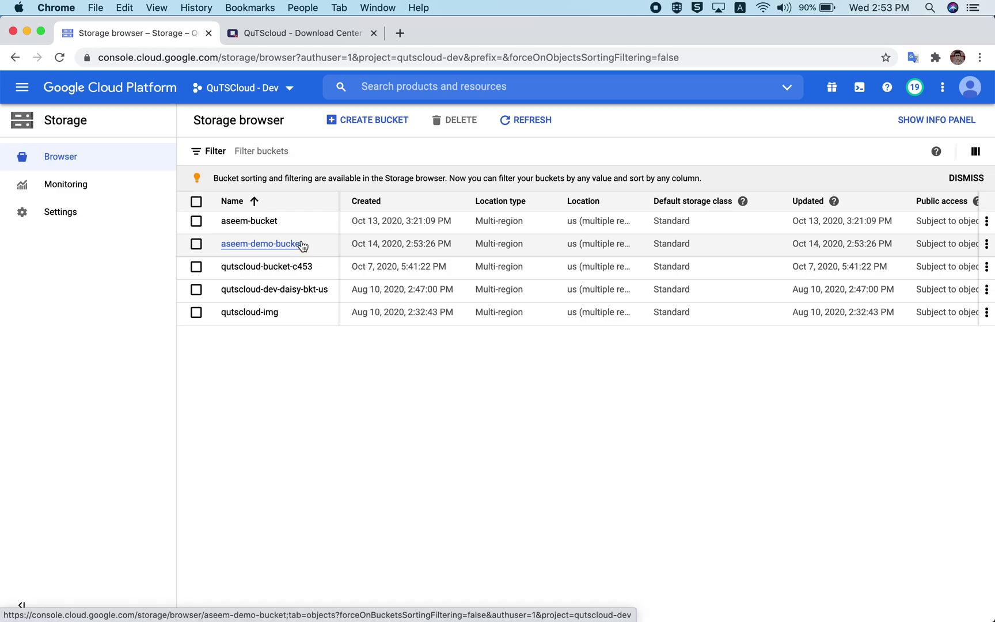
pyautogui.click(255, 247)
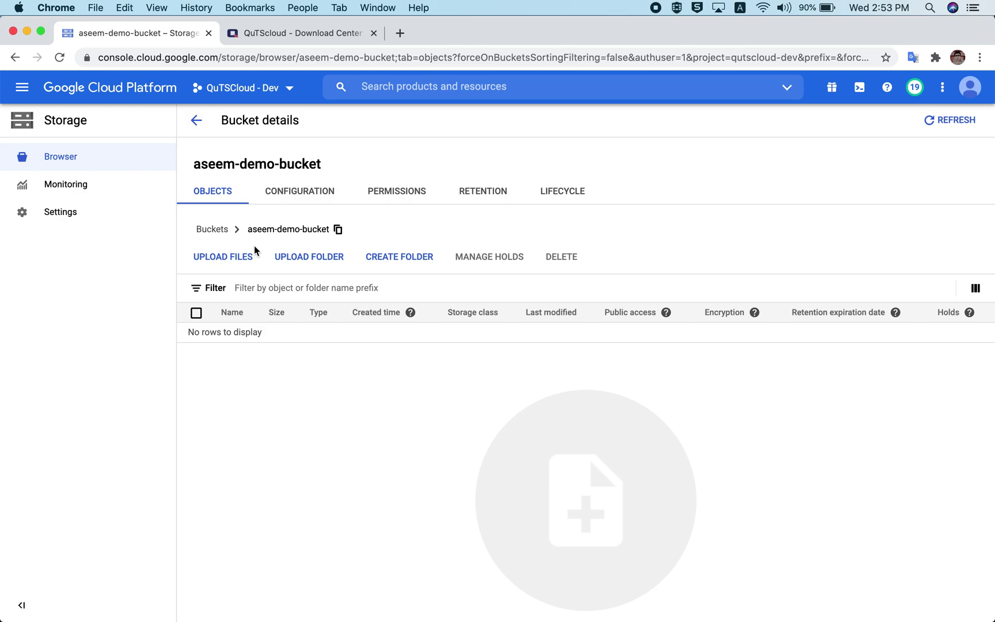
pyautogui.click(236, 262)
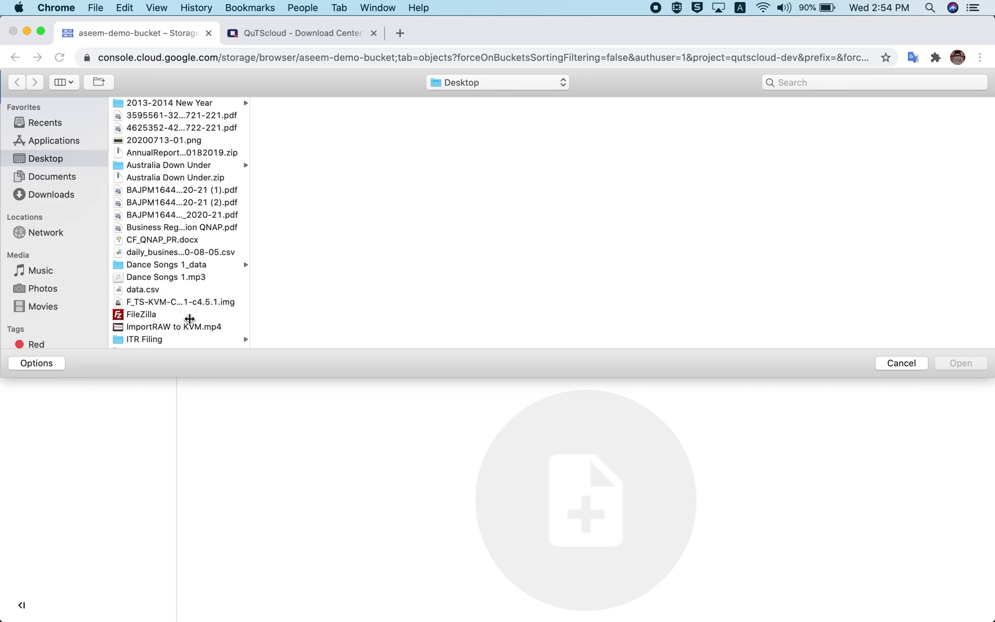
pyautogui.click(174, 304)
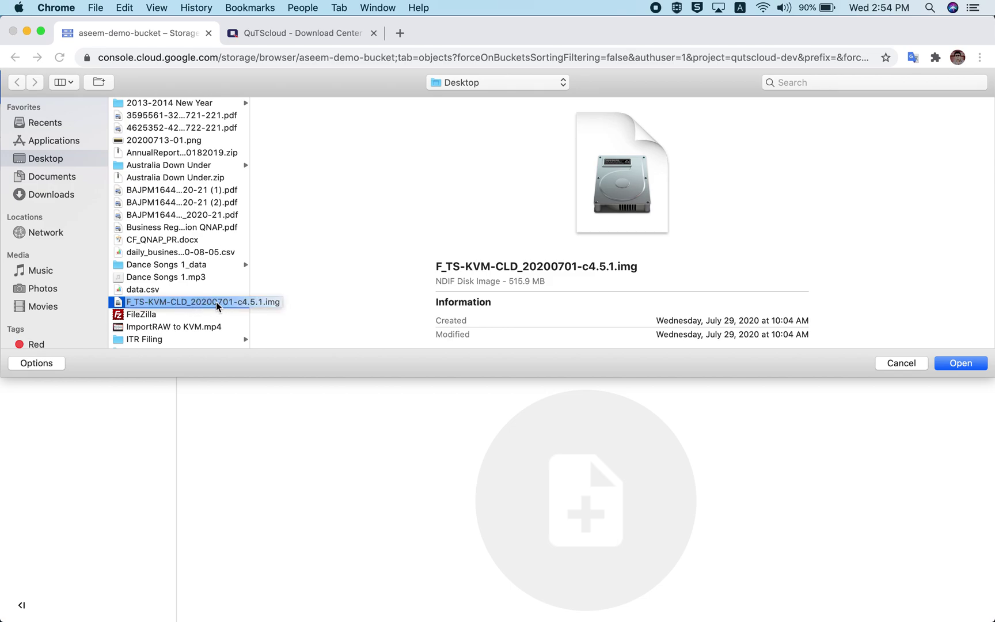
pyautogui.click(954, 364)
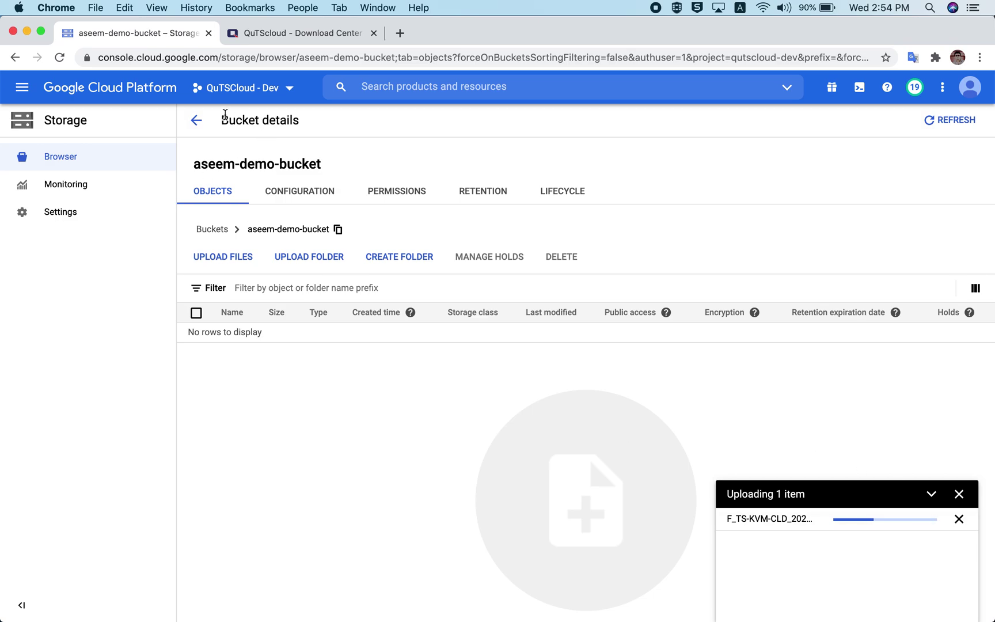
# Open the older bucket, named with the owner's first name followed by "-bucket", from the bucket list and dismiss the finished upload notice
pyautogui.click(197, 120)
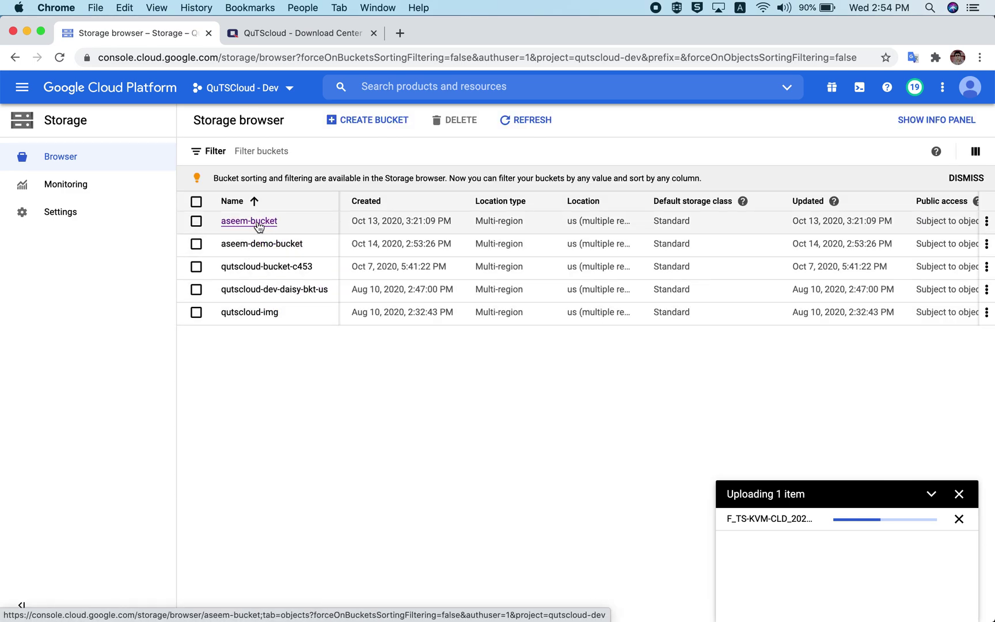
pyautogui.click(258, 224)
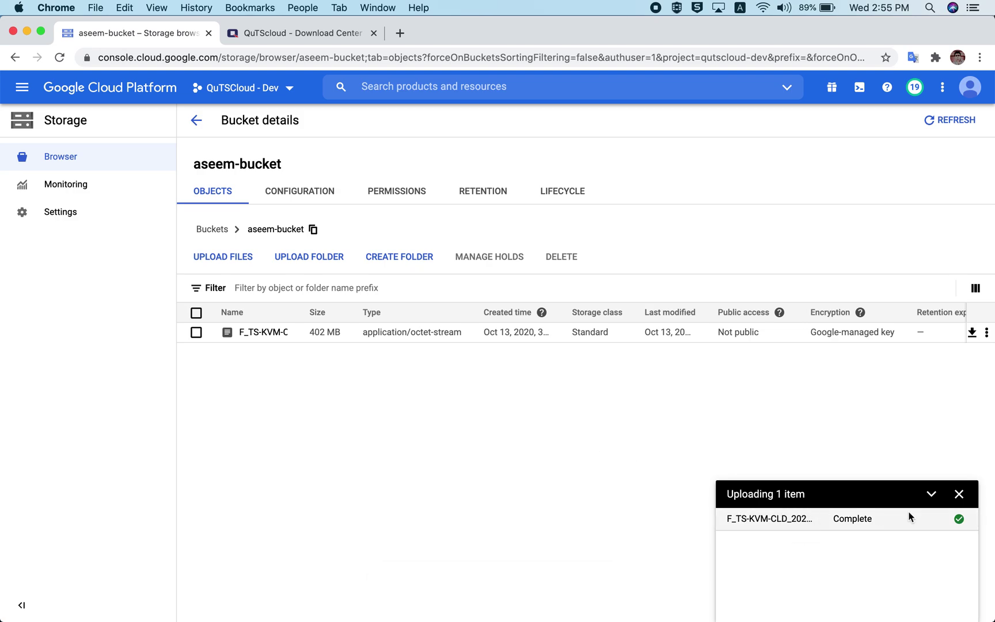
pyautogui.click(959, 495)
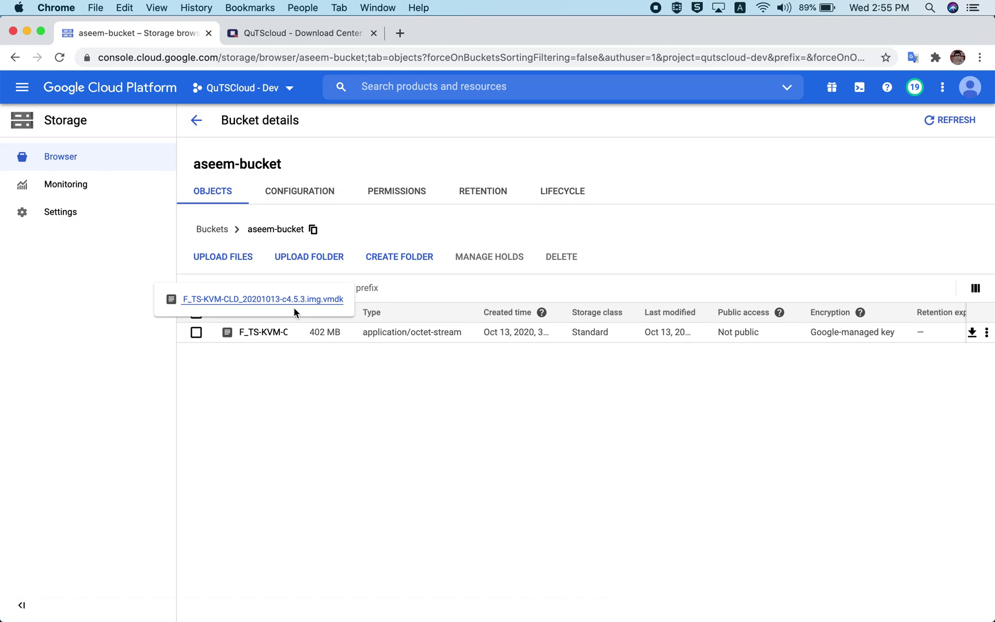
# Open the Compute Engine Images page
pyautogui.click(21, 88)
pyautogui.moveTo(122, 186)
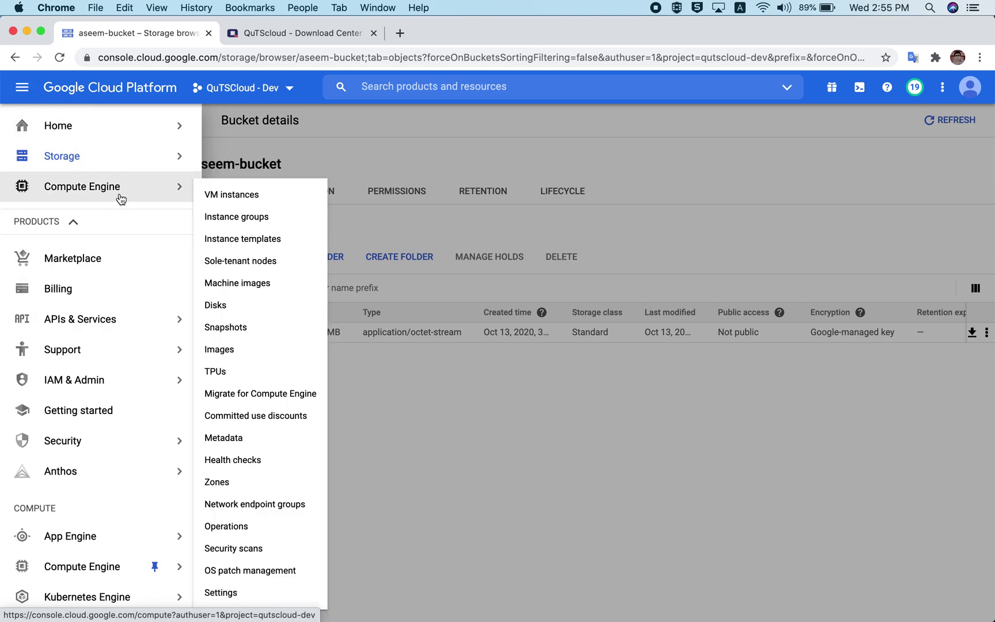
pyautogui.scroll(-5, 89, 390)
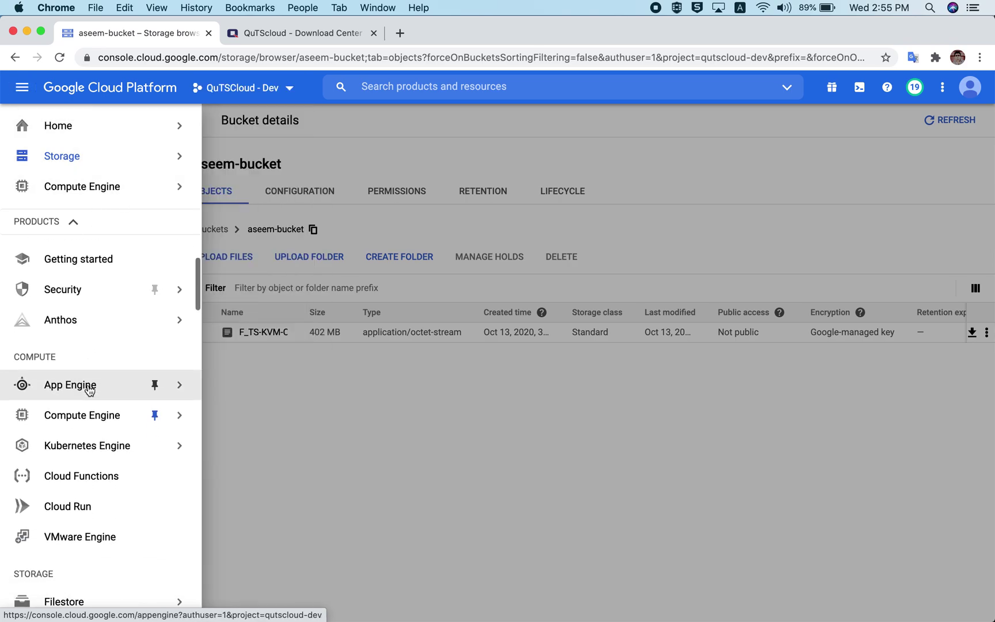
pyautogui.moveTo(82, 381)
pyautogui.moveTo(155, 414)
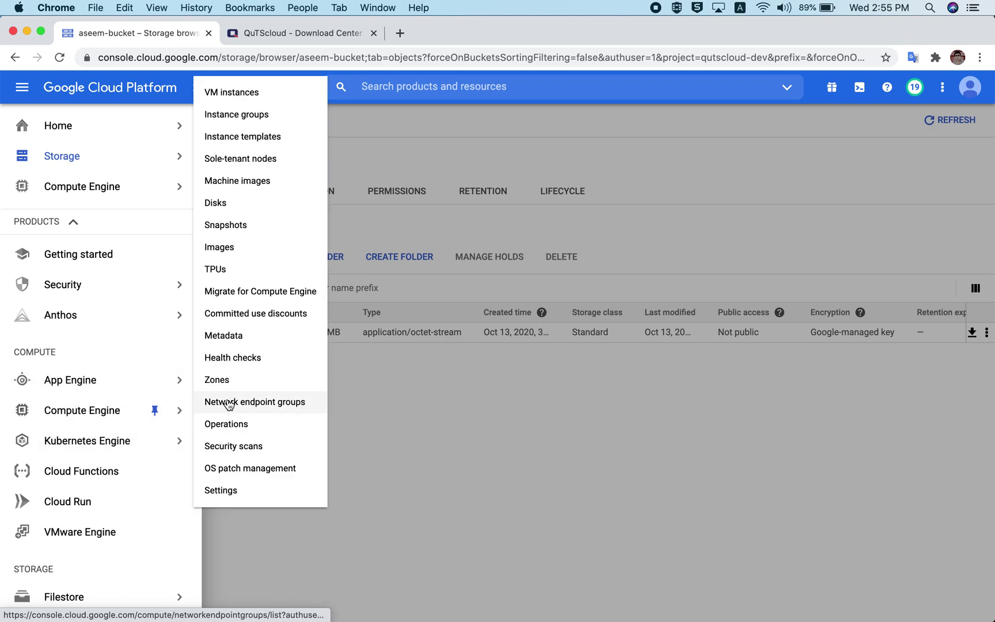
pyautogui.click(237, 247)
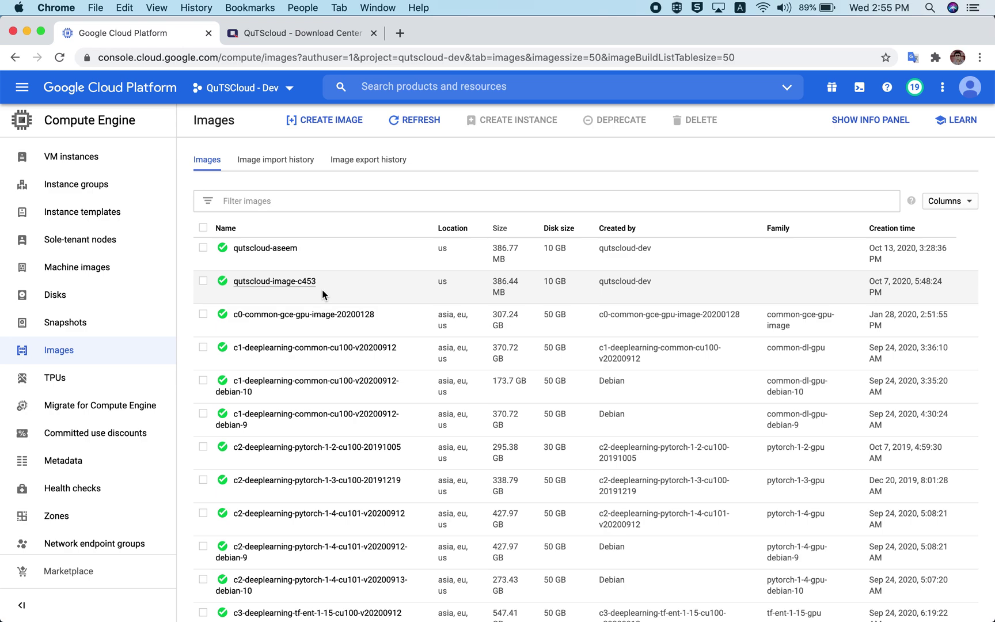
# Start creating a new image and name it with the owner's first name followed by "-demo-image"
pyautogui.click(326, 122)
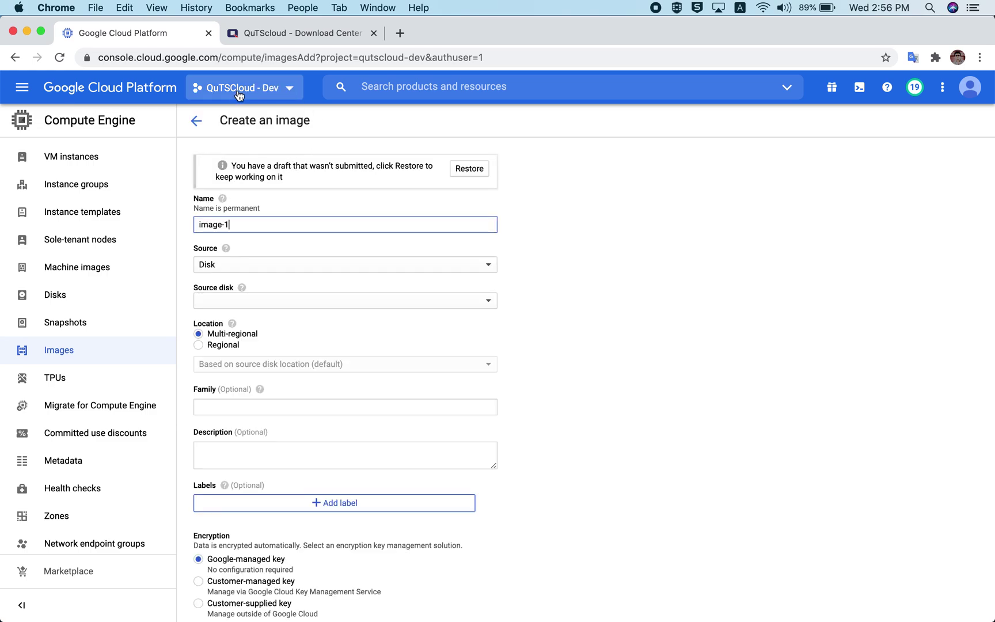
pyautogui.tripleClick(248, 224)
pyautogui.write('aseem-de')
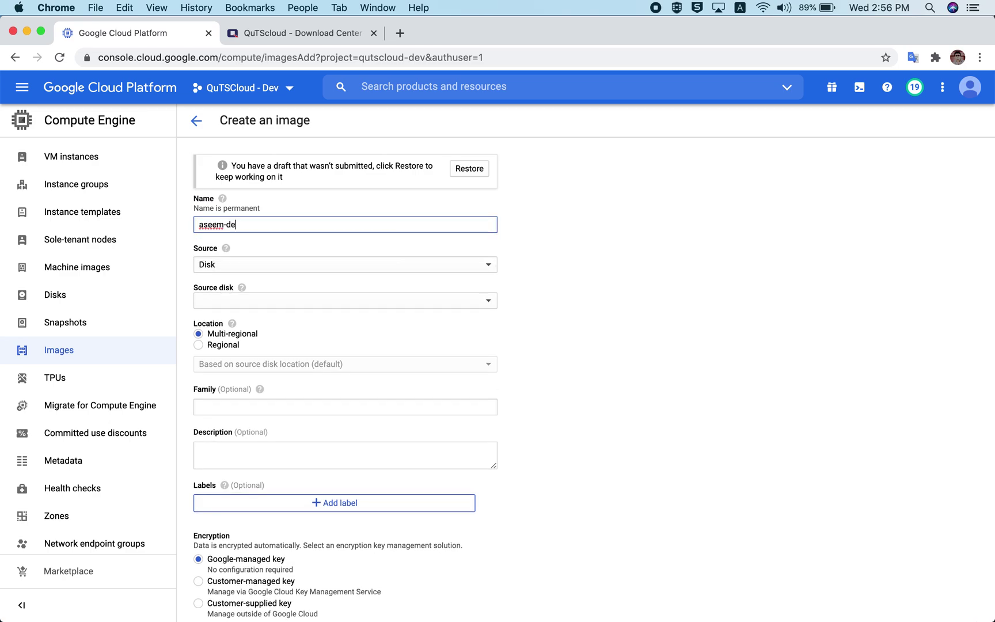
pyautogui.write('mo-image')
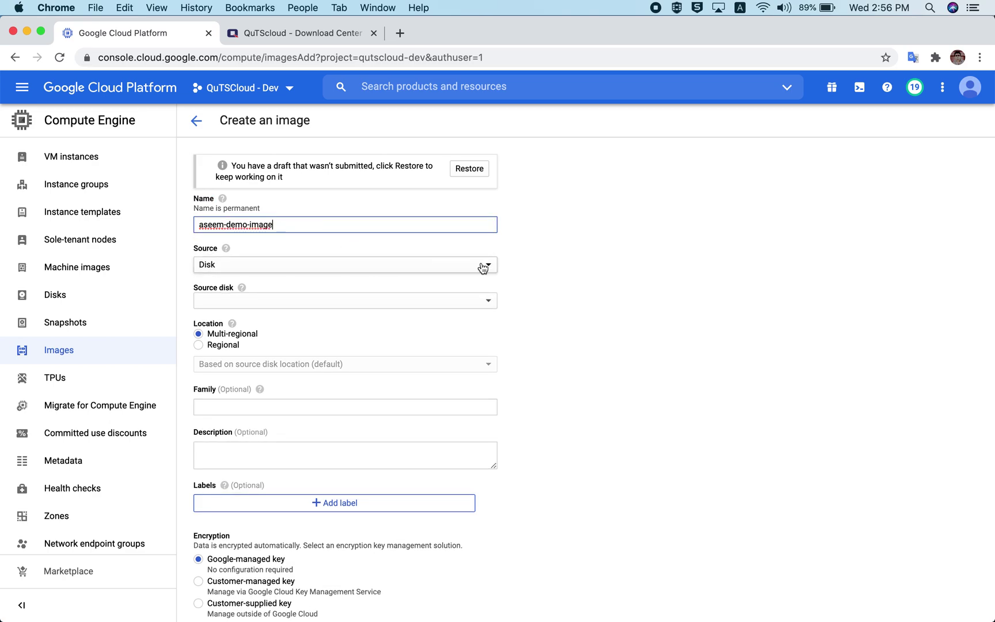
# Set the image source to Virtual disk (VMDK, VHD) and select F_TS-KVM-CLD_20201013-c4.5.3.img.vmdk from the older bucket as the Cloud Storage file
pyautogui.scroll(-1, 481, 267)
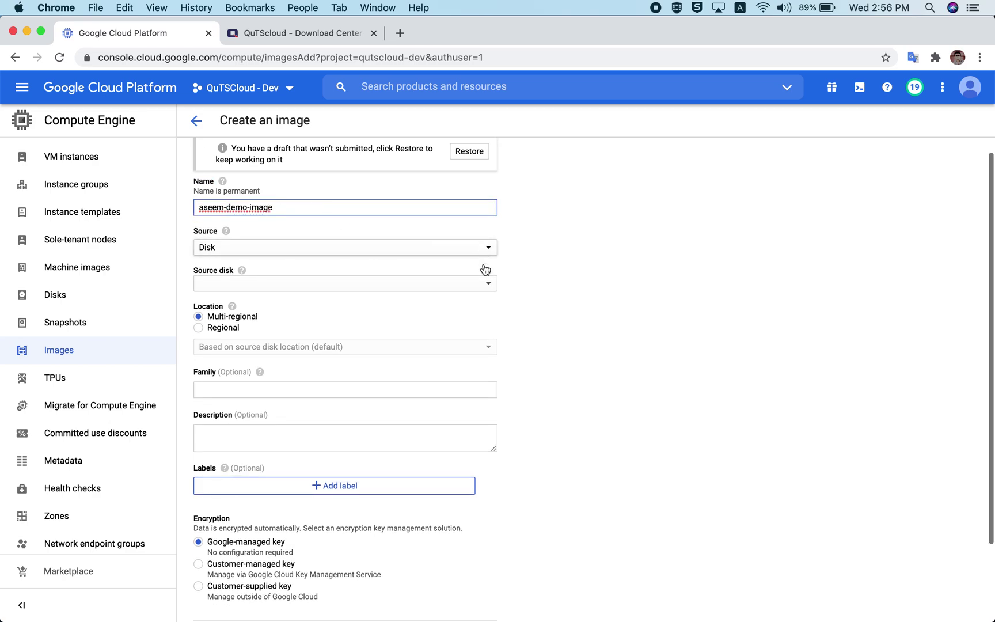
pyautogui.click(300, 237)
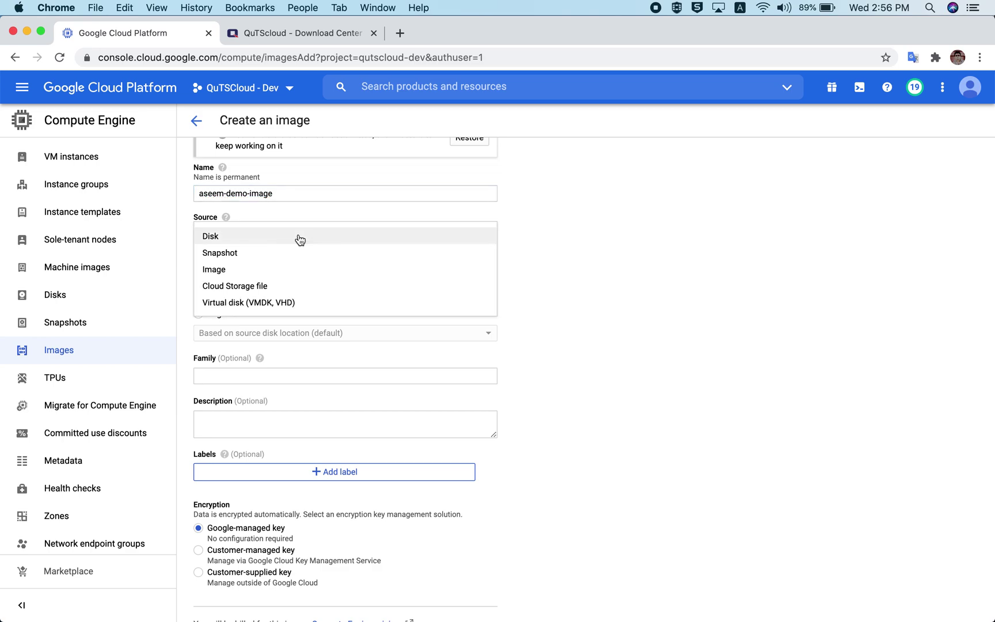
pyautogui.click(259, 304)
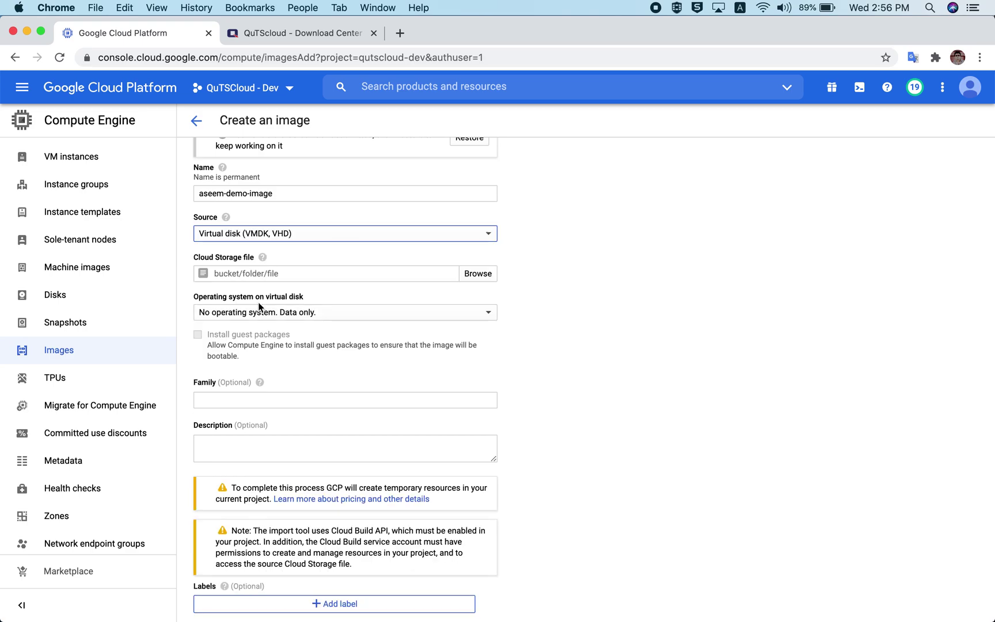
pyautogui.click(477, 274)
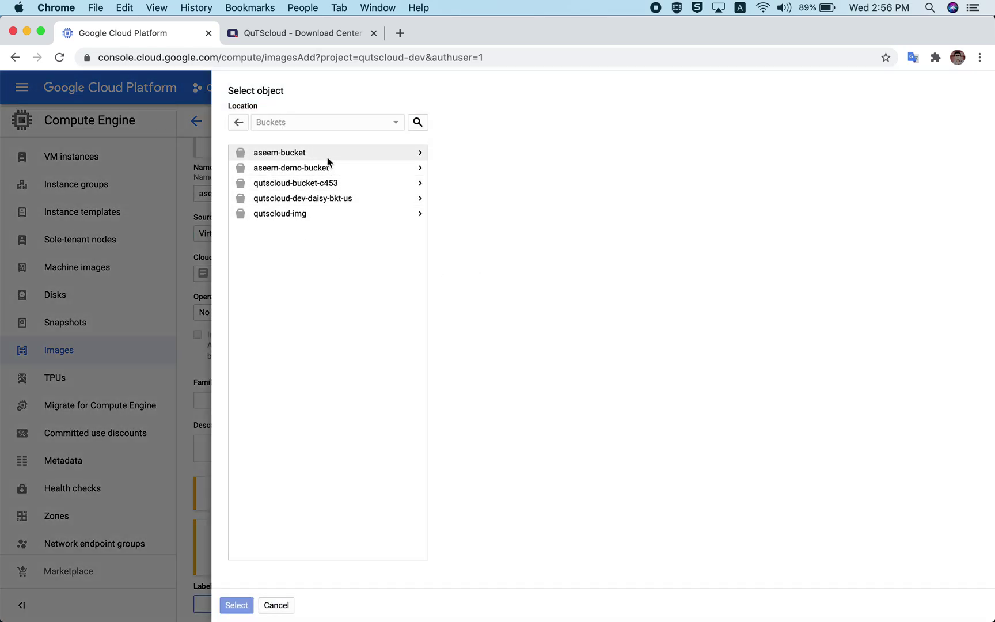
pyautogui.click(420, 153)
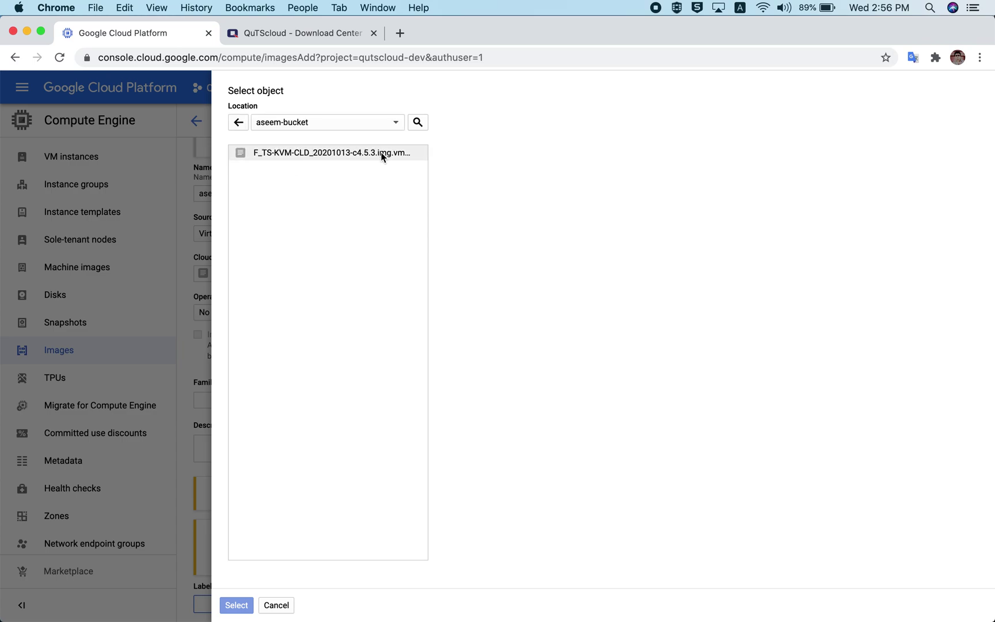
pyautogui.click(372, 155)
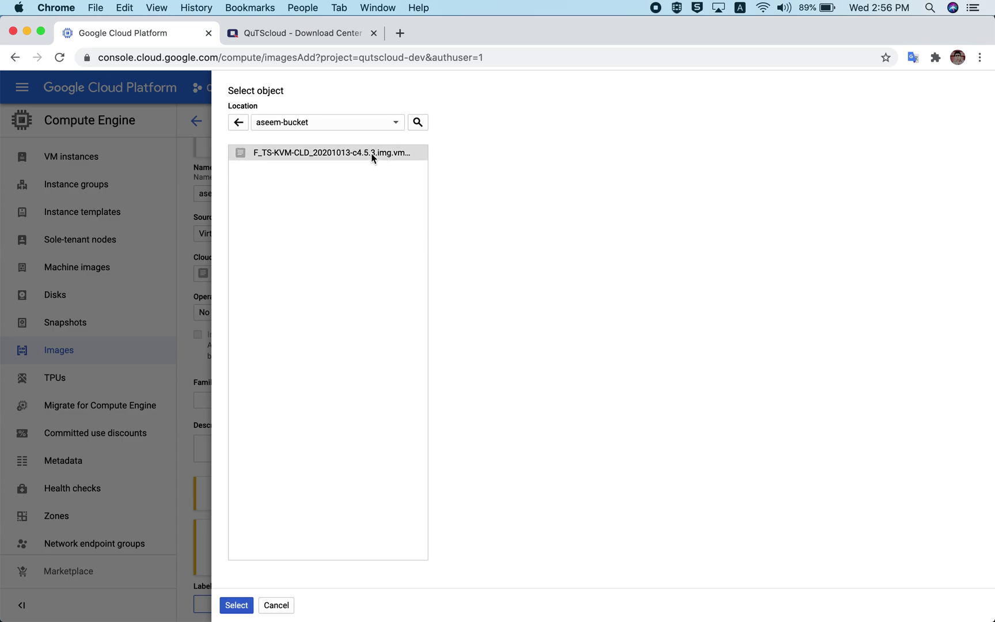
pyautogui.click(245, 605)
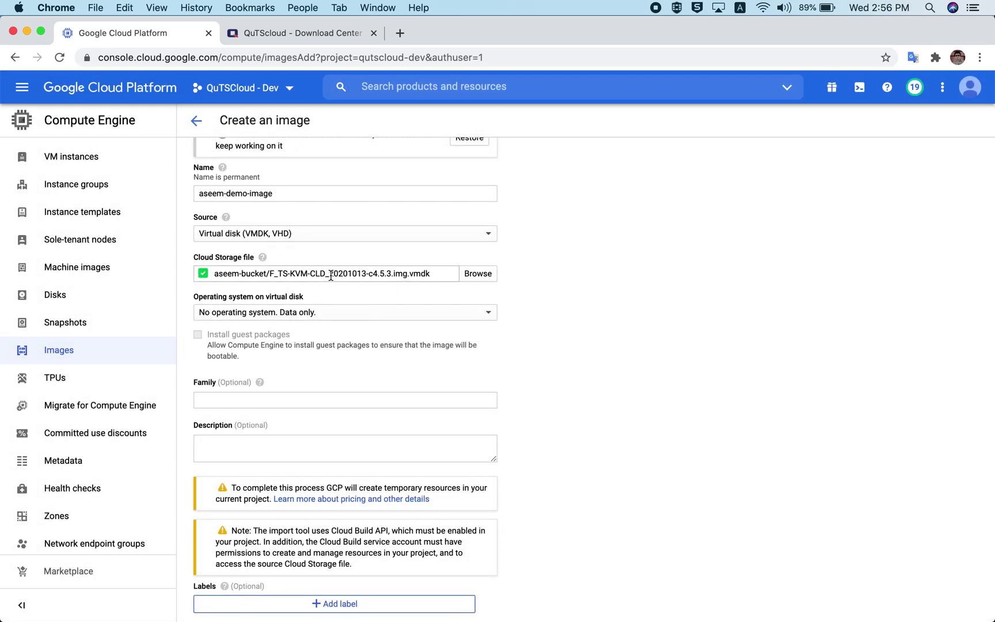
# Choose "No operating system. Data only." as the operating system on the virtual disk
pyautogui.scroll(-2, 638, 424)
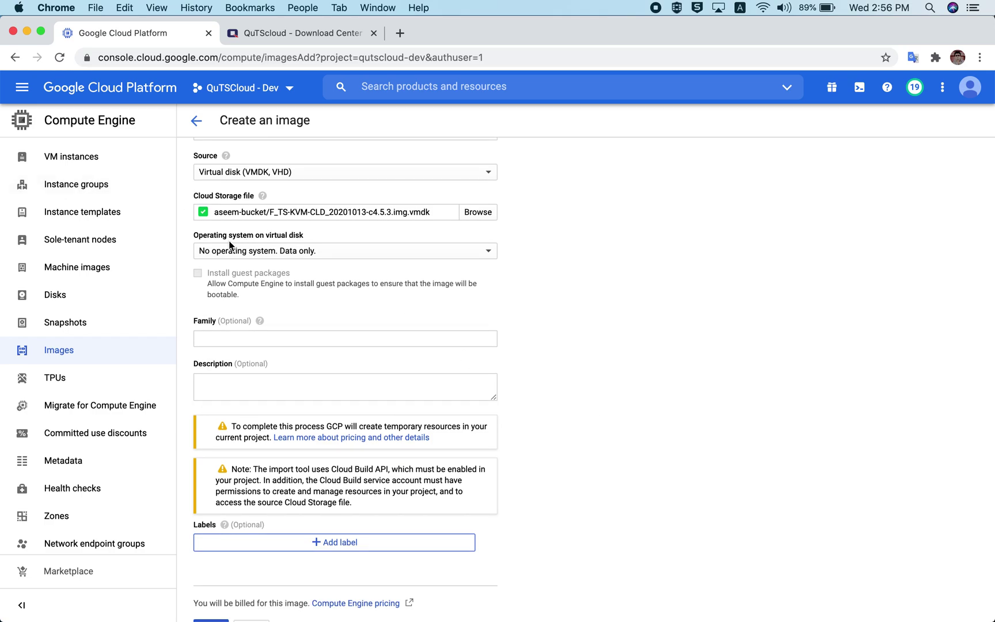
pyautogui.click(328, 255)
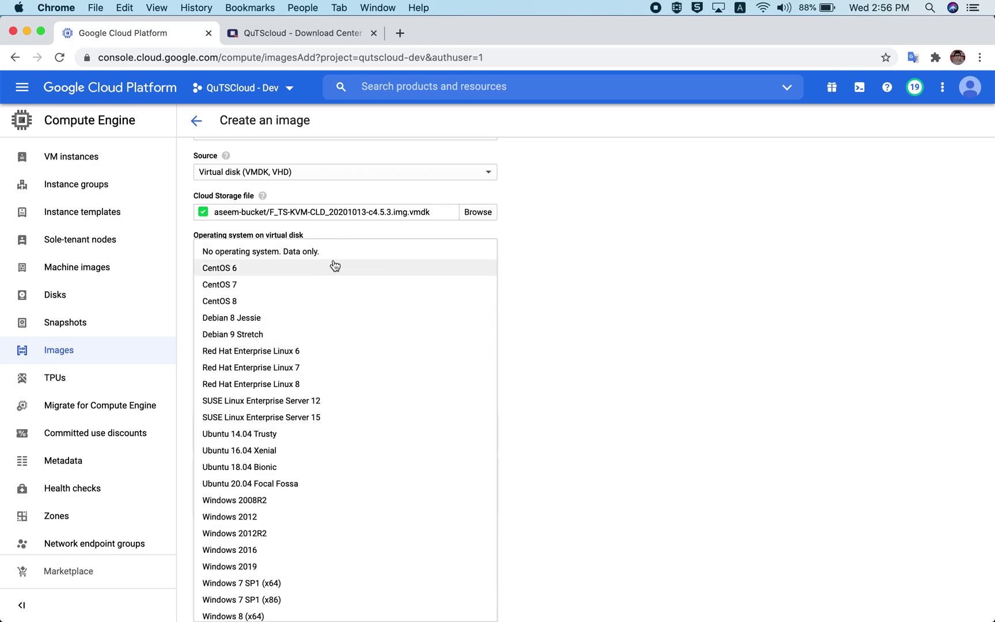
pyautogui.click(317, 255)
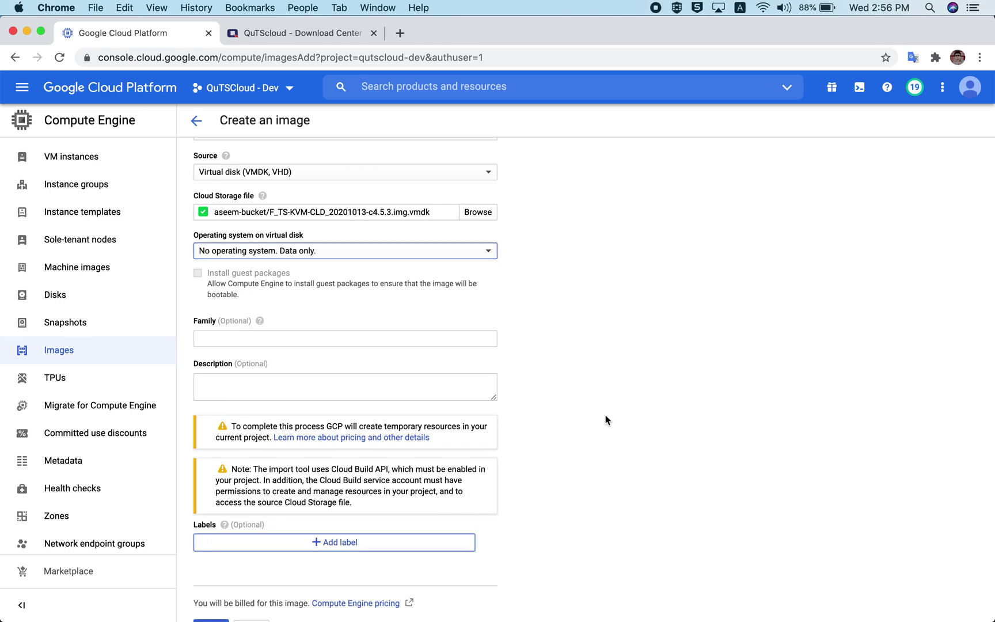
pyautogui.scroll(-2, 606, 418)
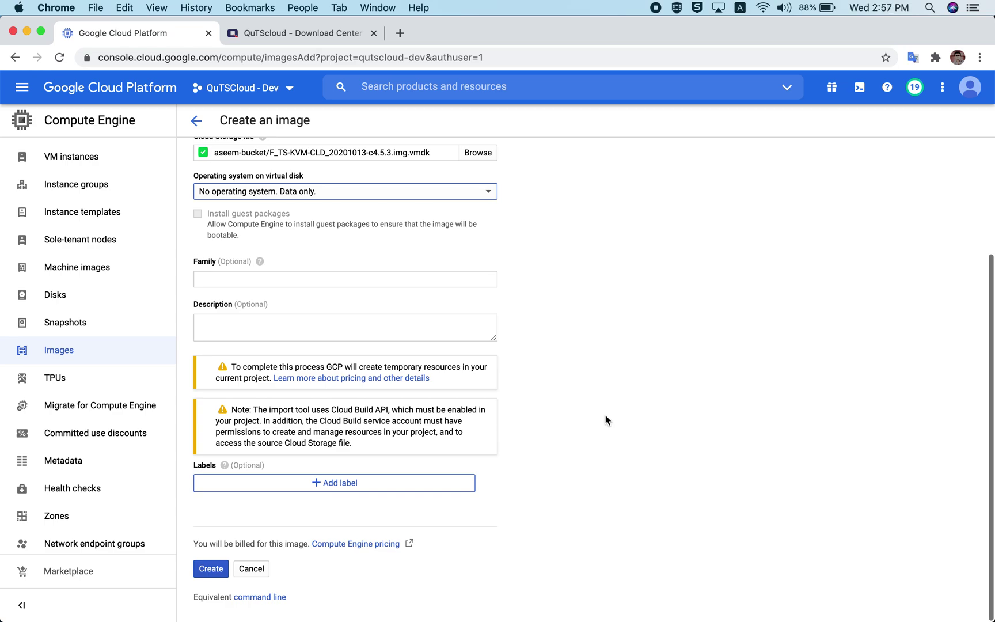
pyautogui.click(223, 569)
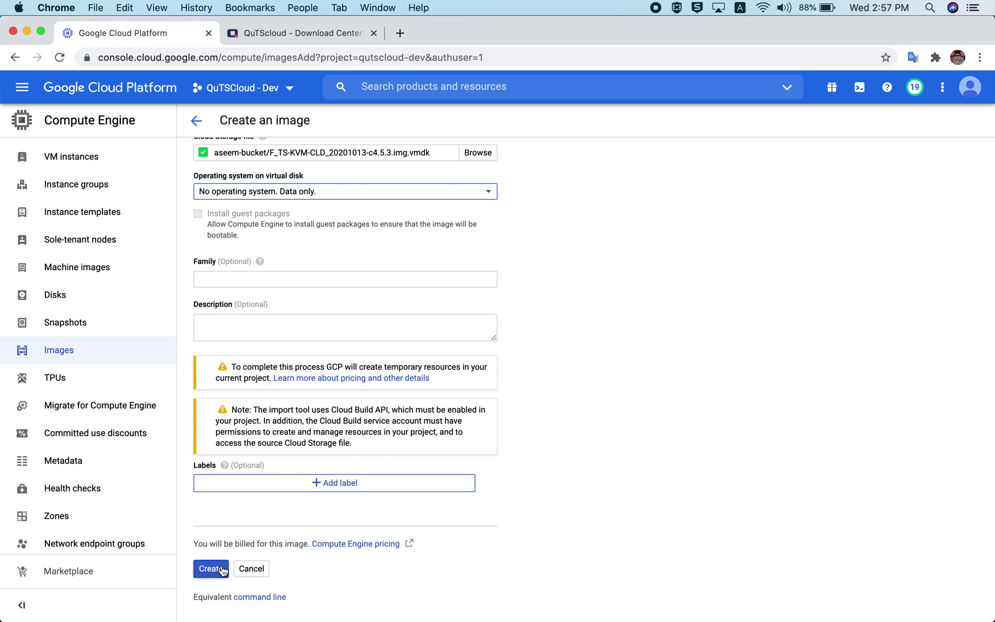
# Run the form's equivalent gcloud import command in Cloud Shell with --subnet=default appended, and authorize Cloud Shell to use the account credentials
pyautogui.click(270, 599)
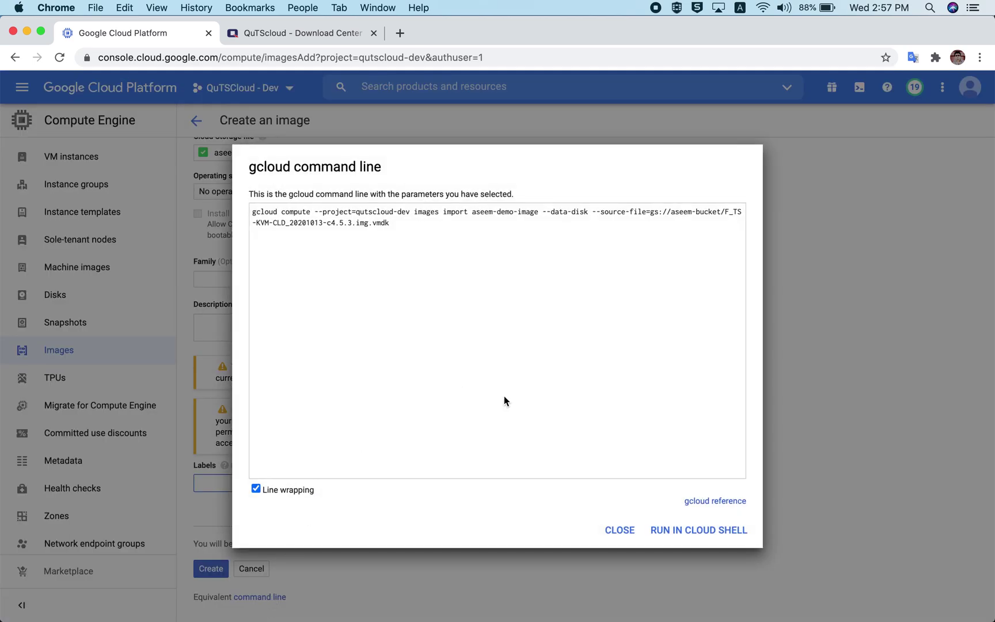
pyautogui.click(695, 533)
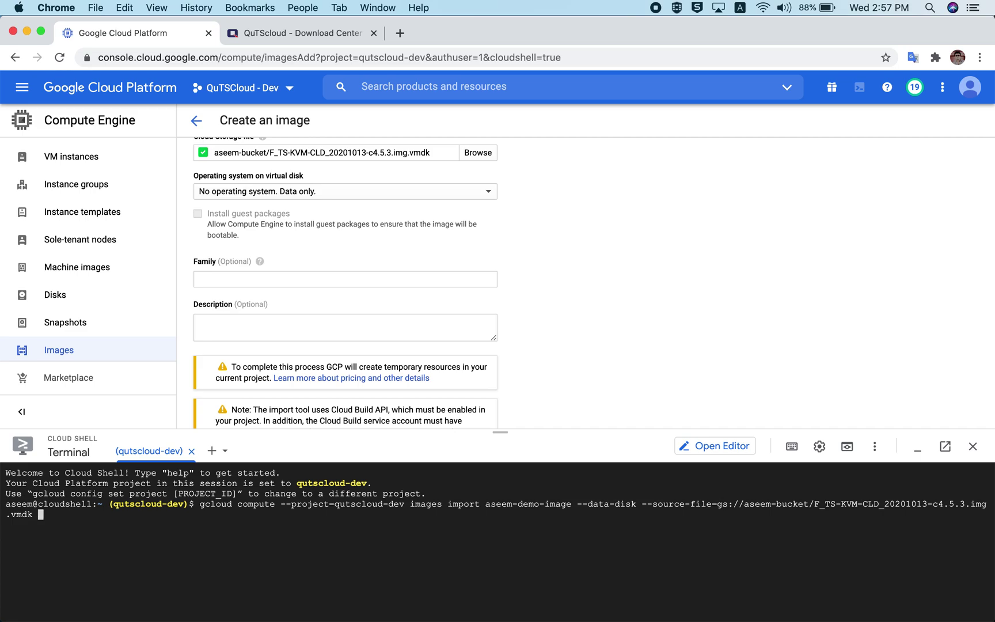
pyautogui.write('--subnet=default')
pyautogui.press('Return')
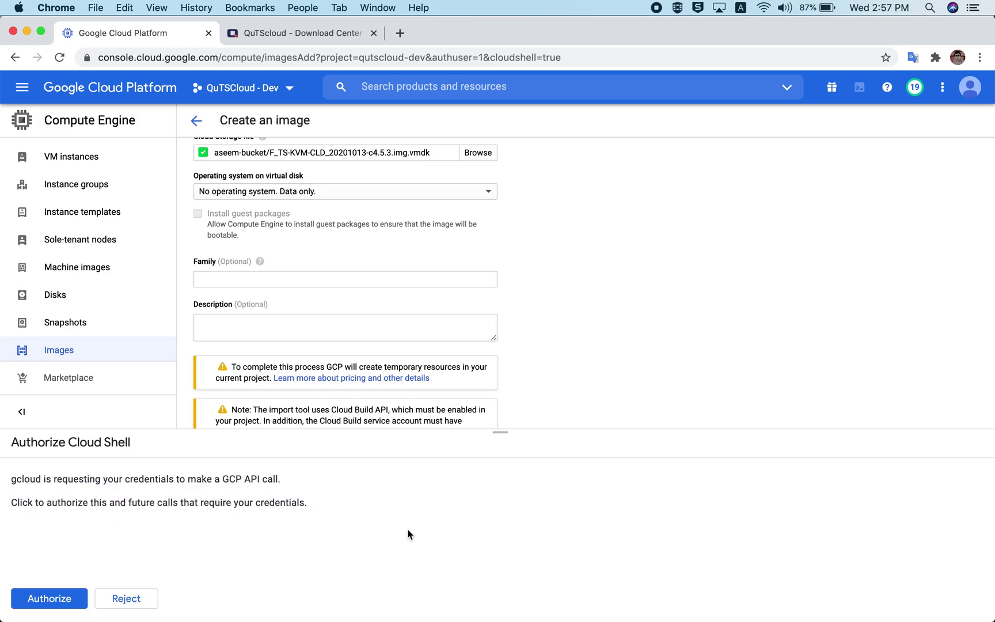
pyautogui.click(51, 599)
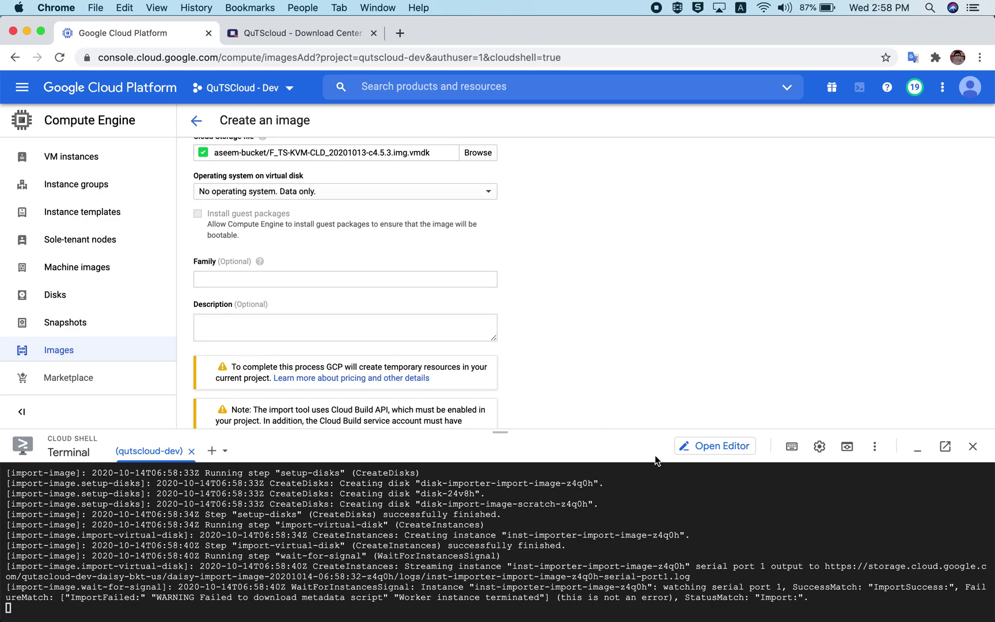
# Close Cloud Shell and go back to the Images page to check the newest build in the image import history
pyautogui.click(972, 446)
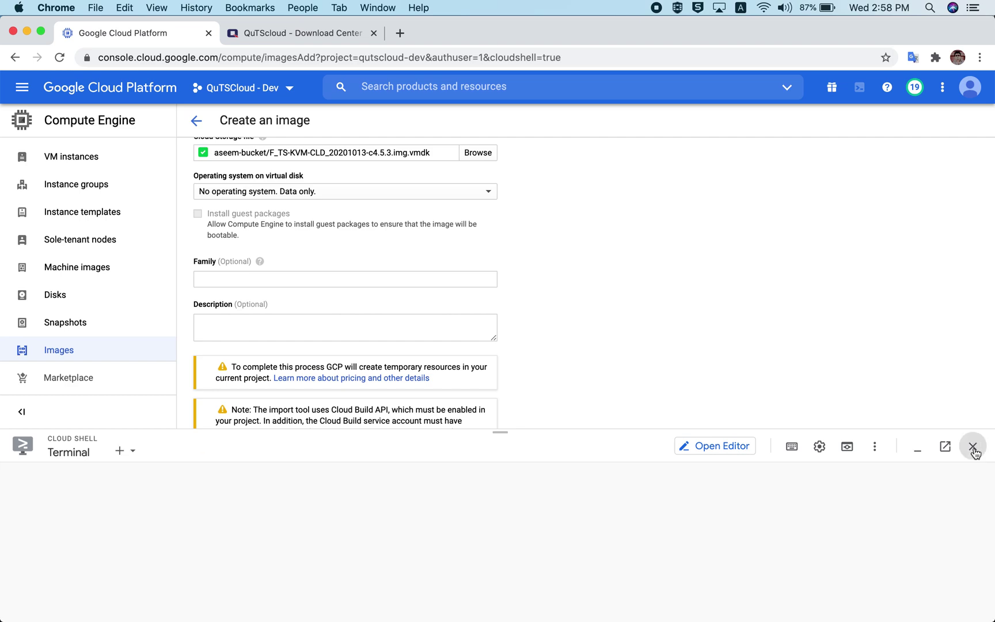
pyautogui.click(196, 121)
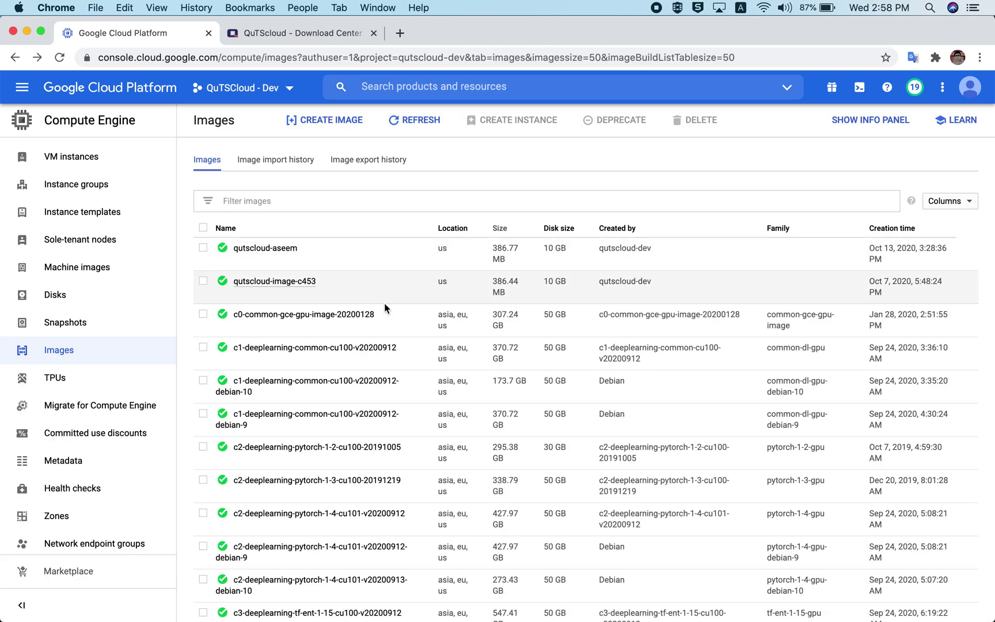
pyautogui.click(267, 166)
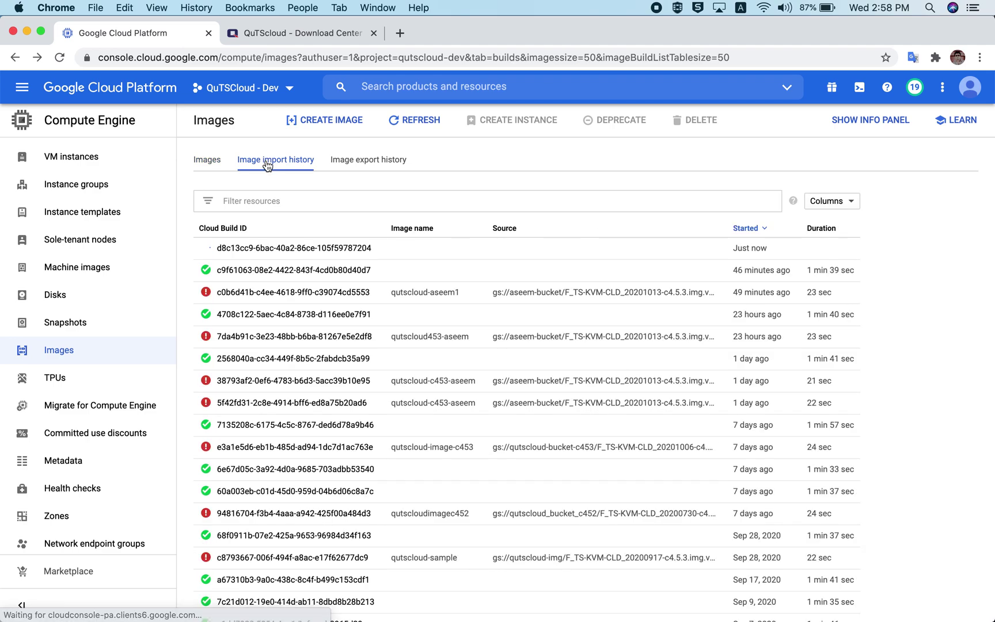
pyautogui.moveTo(205, 249)
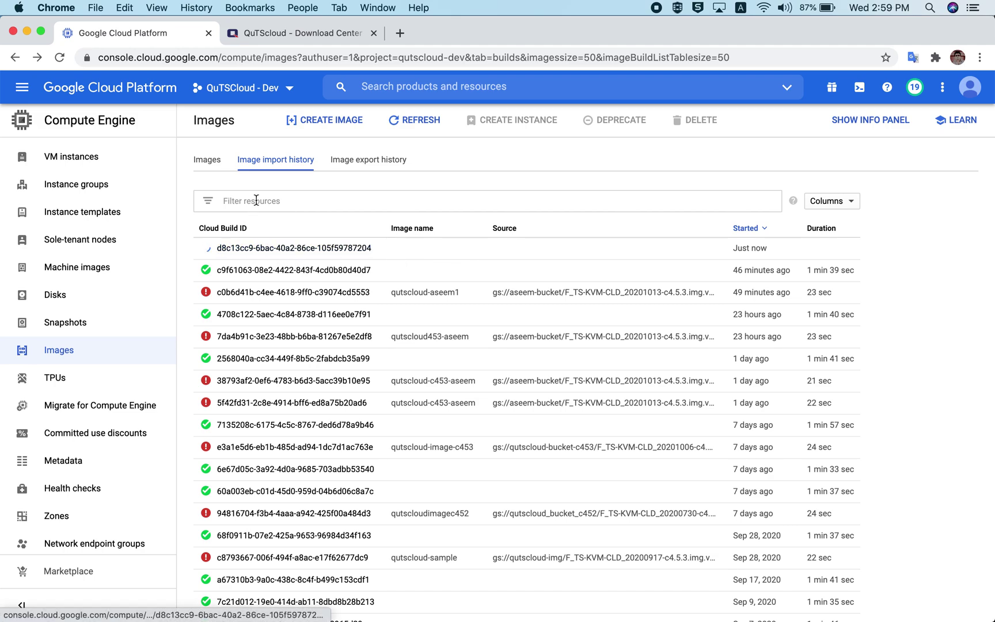
# Look through the images list for the imported image, and recheck and refresh the image import history
pyautogui.click(205, 163)
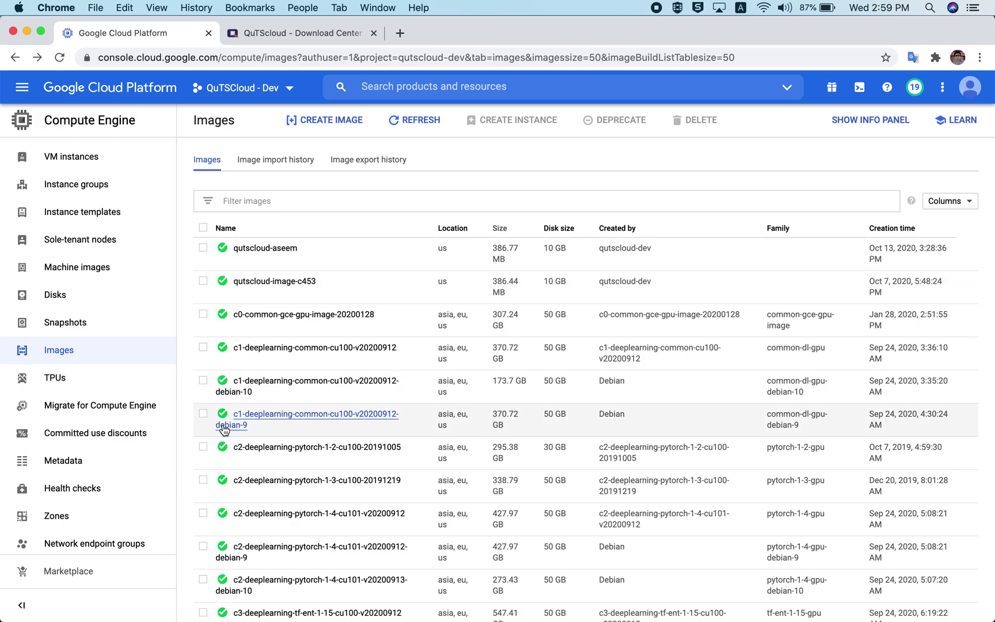
pyautogui.scroll(-20, 290, 482)
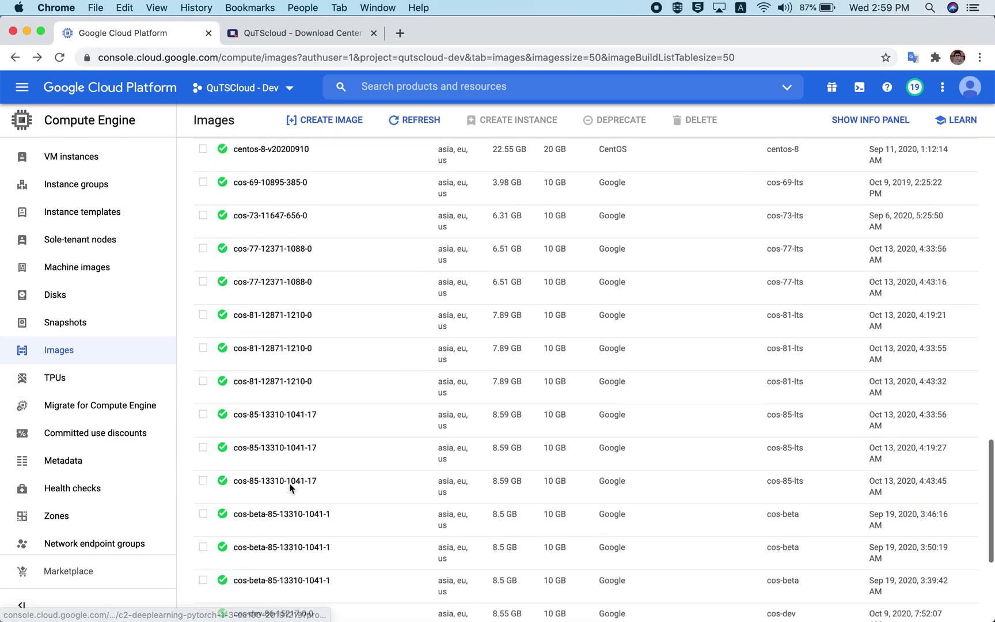
pyautogui.scroll(20, 289, 483)
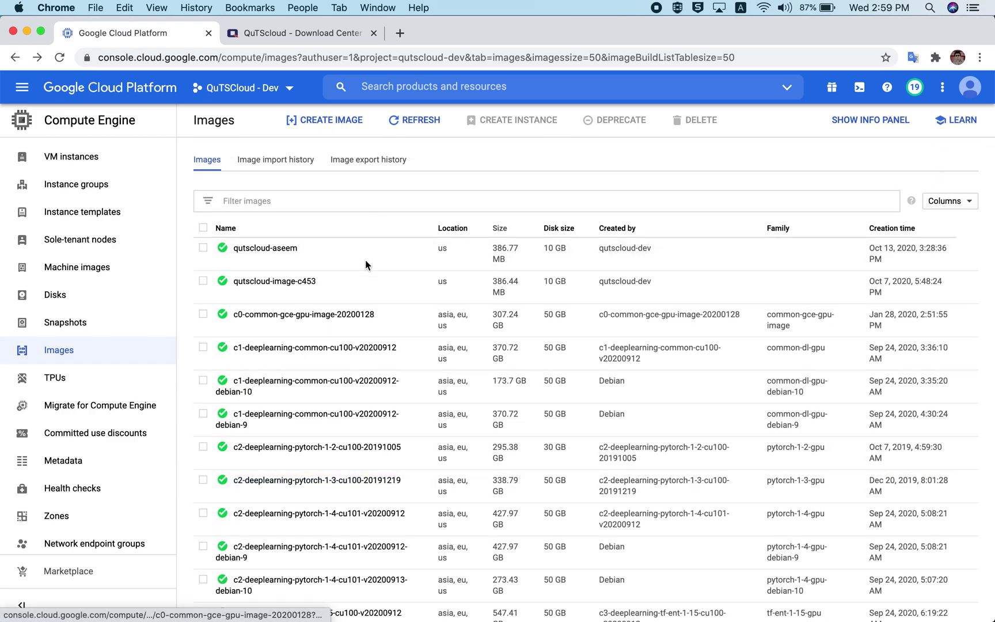
pyautogui.click(277, 163)
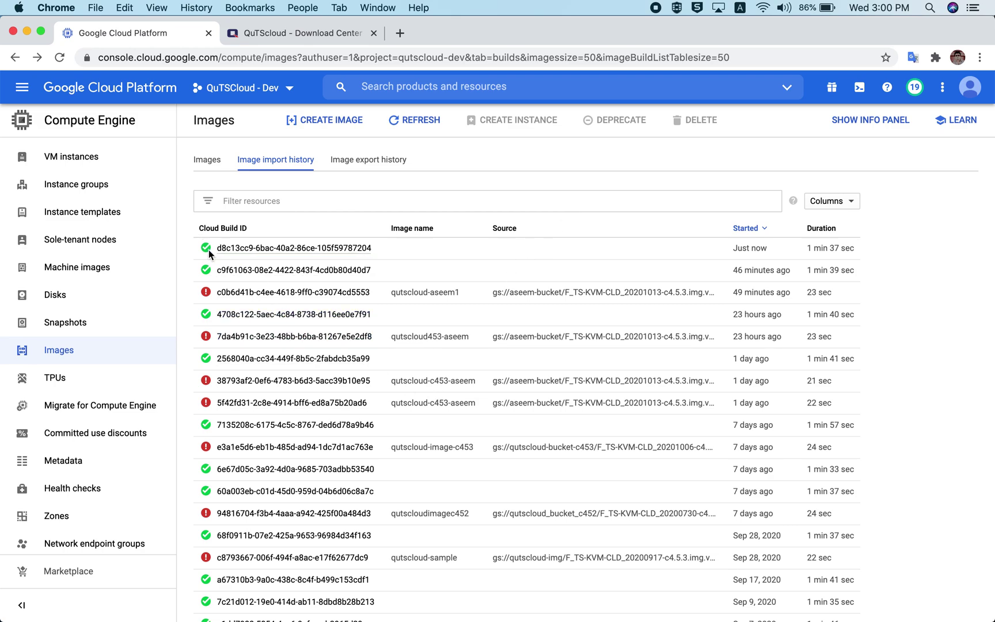
pyautogui.click(423, 124)
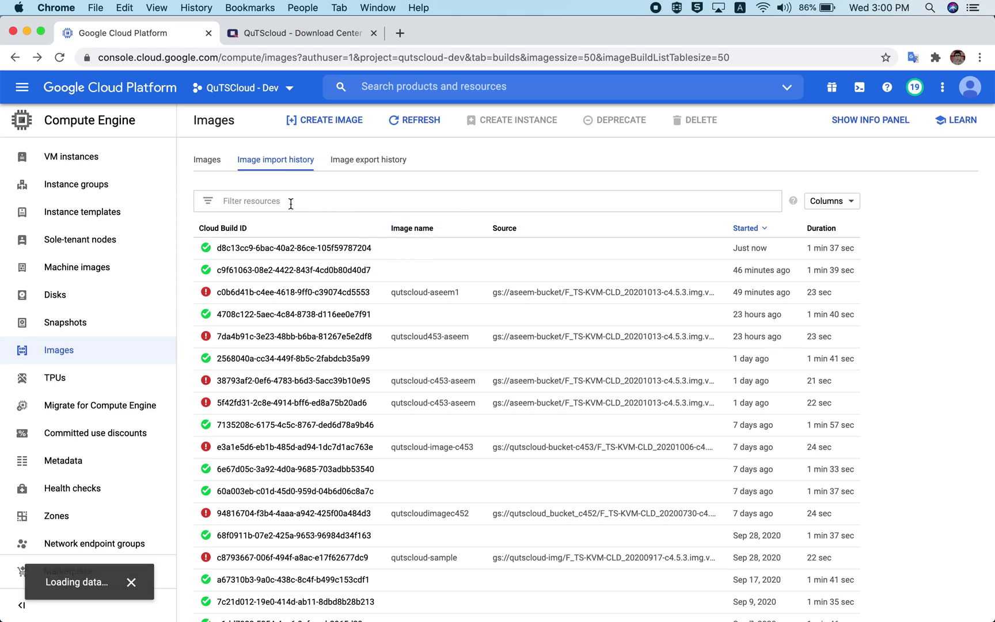
# Compare the images list with the image import history to check the newly imported image
pyautogui.click(208, 162)
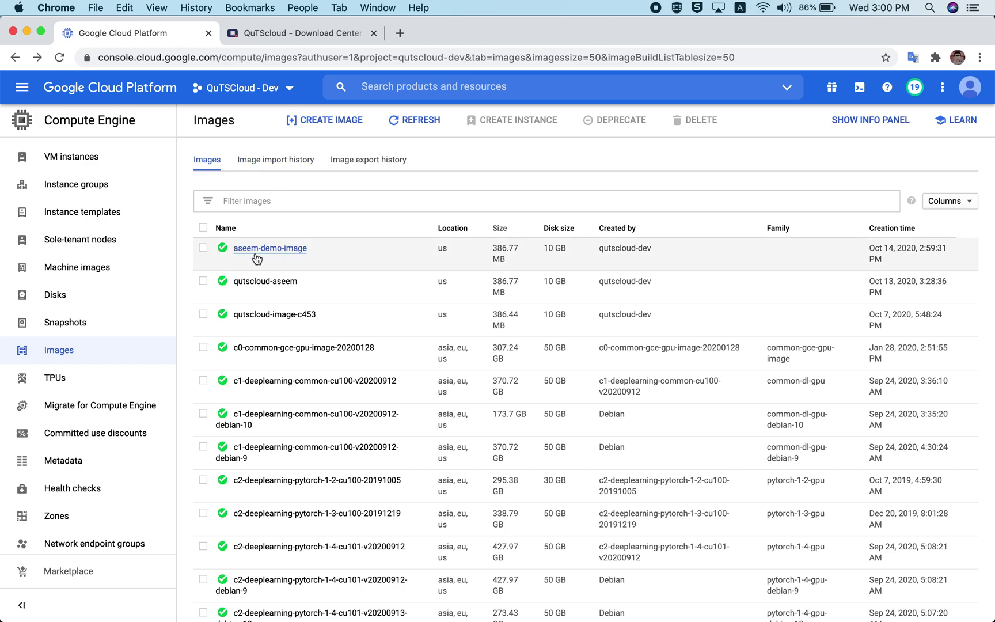
pyautogui.click(265, 164)
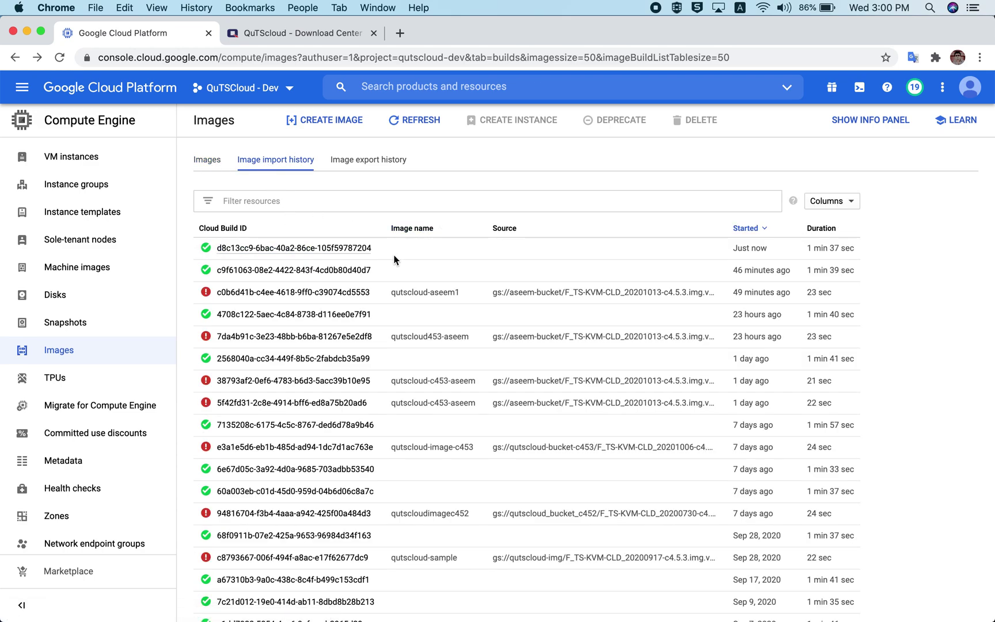
pyautogui.click(206, 164)
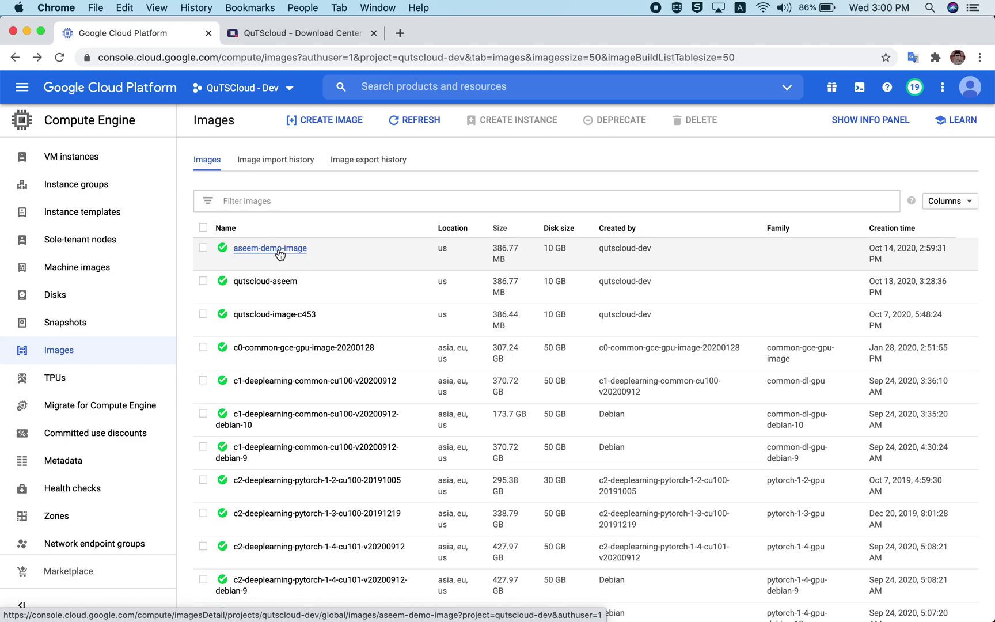
# Pin VPC network to the navigation menu and open its Firewall page
pyautogui.click(21, 94)
pyautogui.scroll(-2, 118, 383)
pyautogui.scroll(-6, 118, 386)
pyautogui.scroll(-5, 116, 380)
pyautogui.moveTo(69, 328)
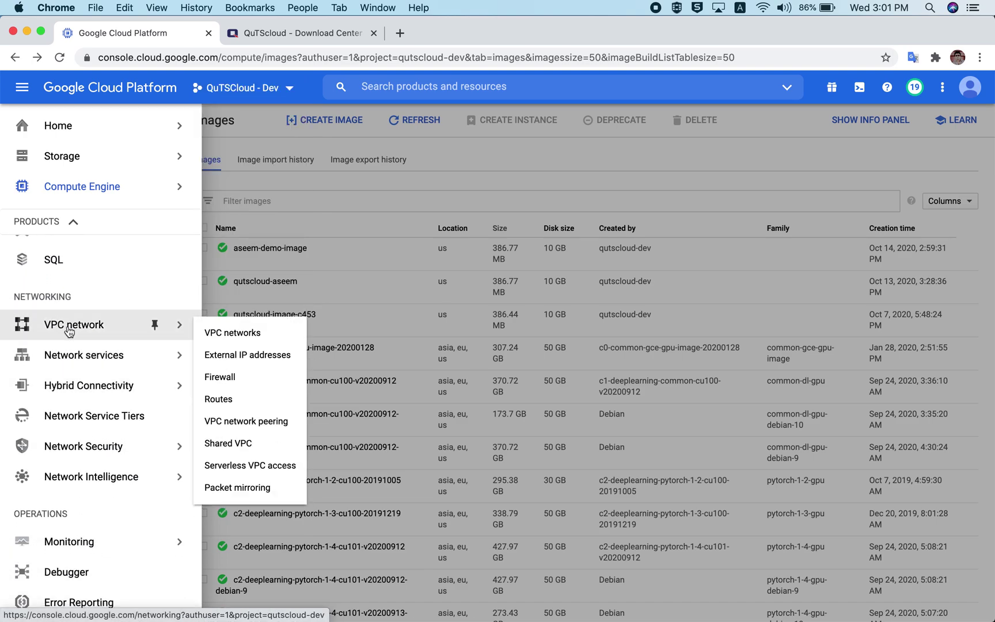
pyautogui.click(153, 325)
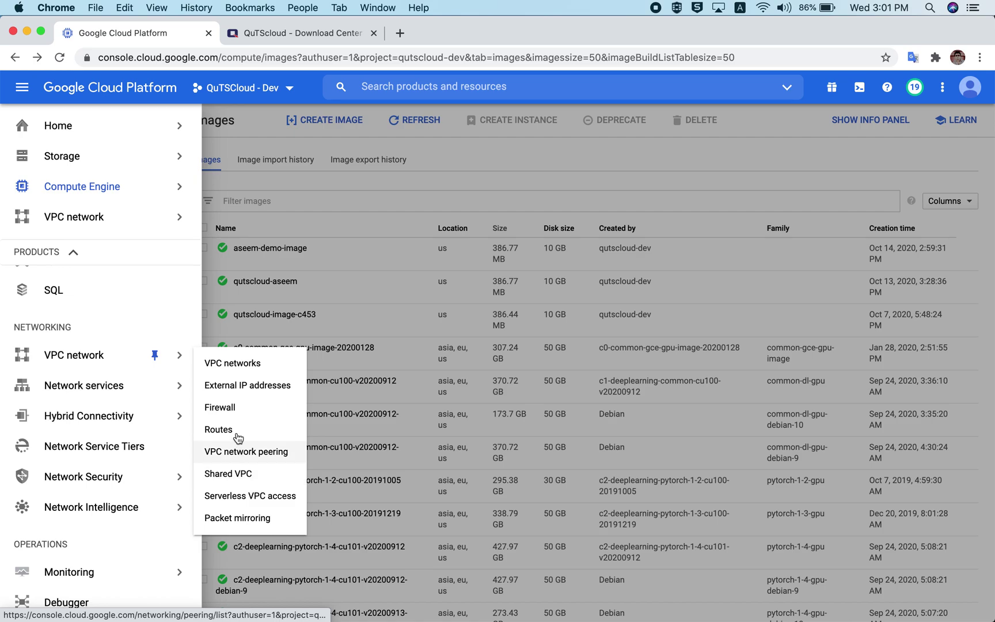
pyautogui.click(235, 406)
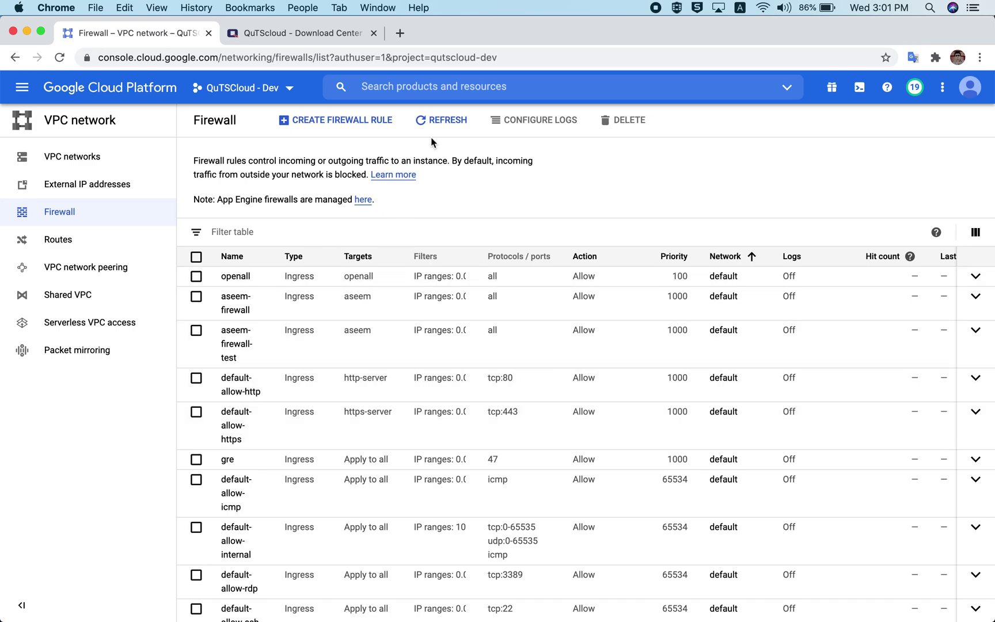
# Start a new firewall rule and name it with the owner's first name followed by "-demo-firewall"
pyautogui.click(338, 120)
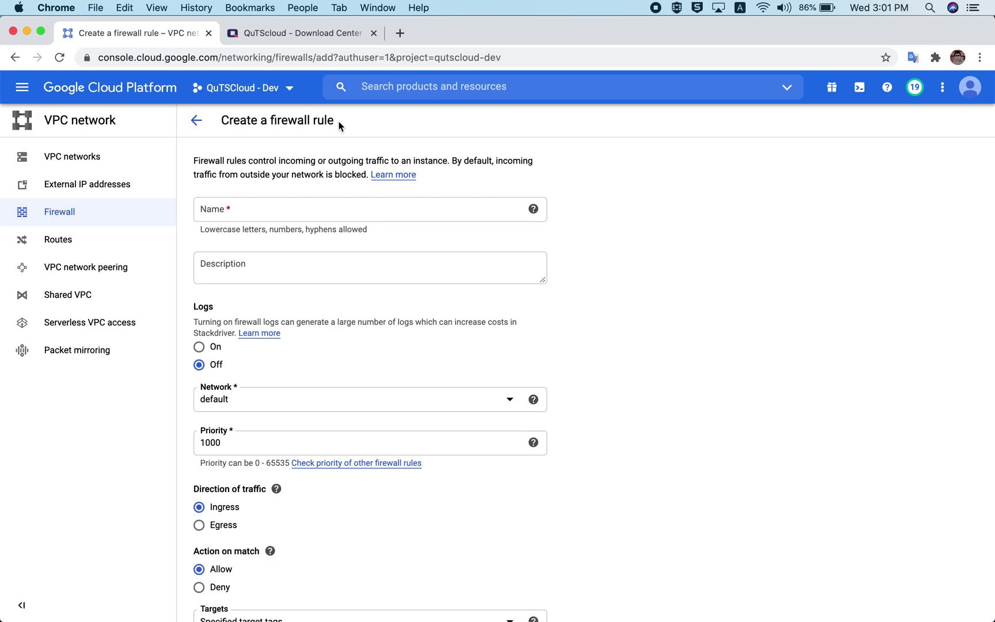
pyautogui.click(275, 211)
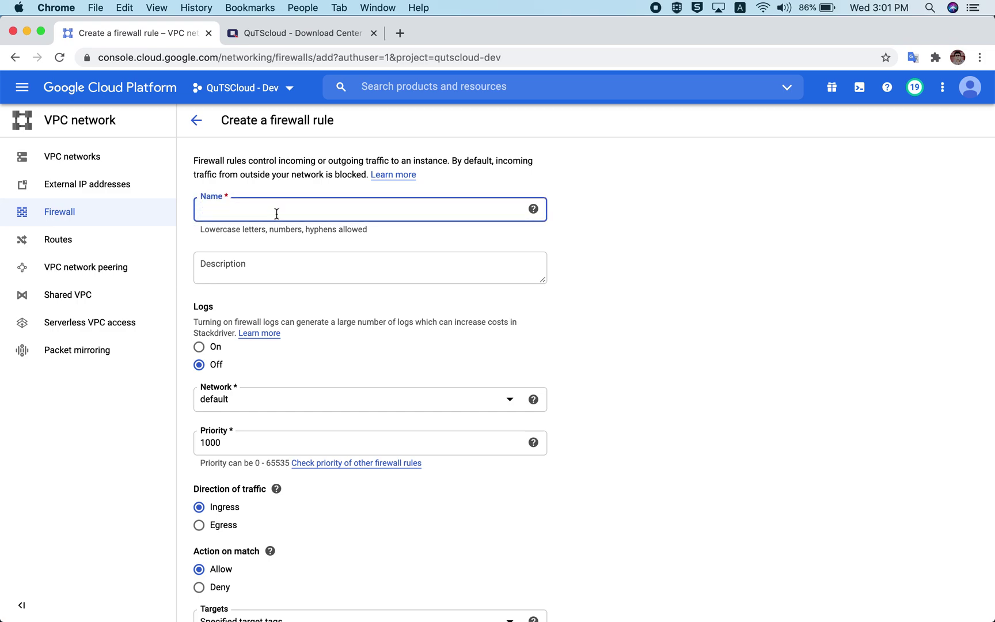
pyautogui.write('aseem')
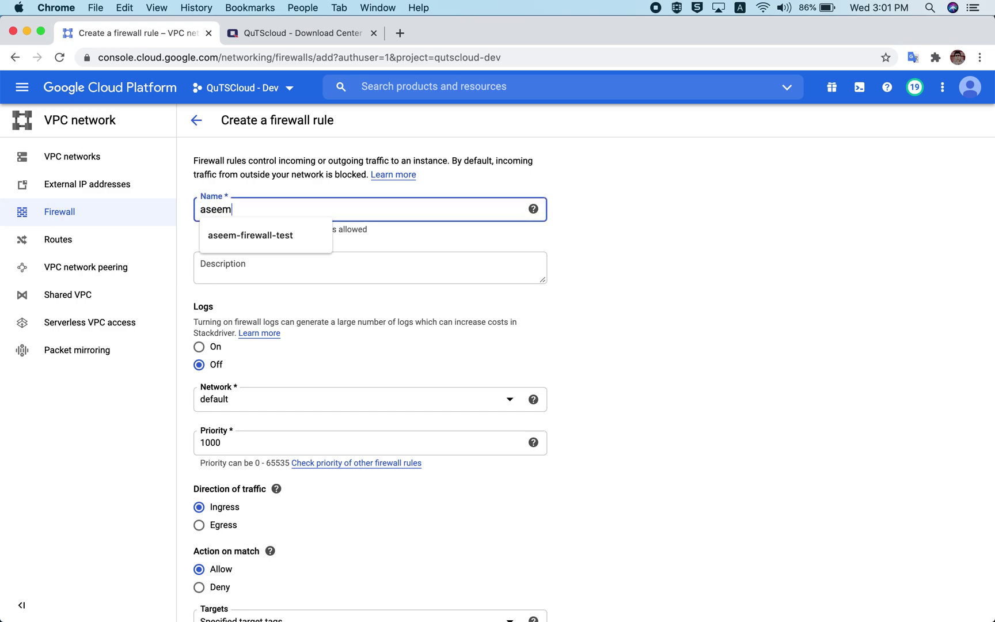
pyautogui.write('-demo')
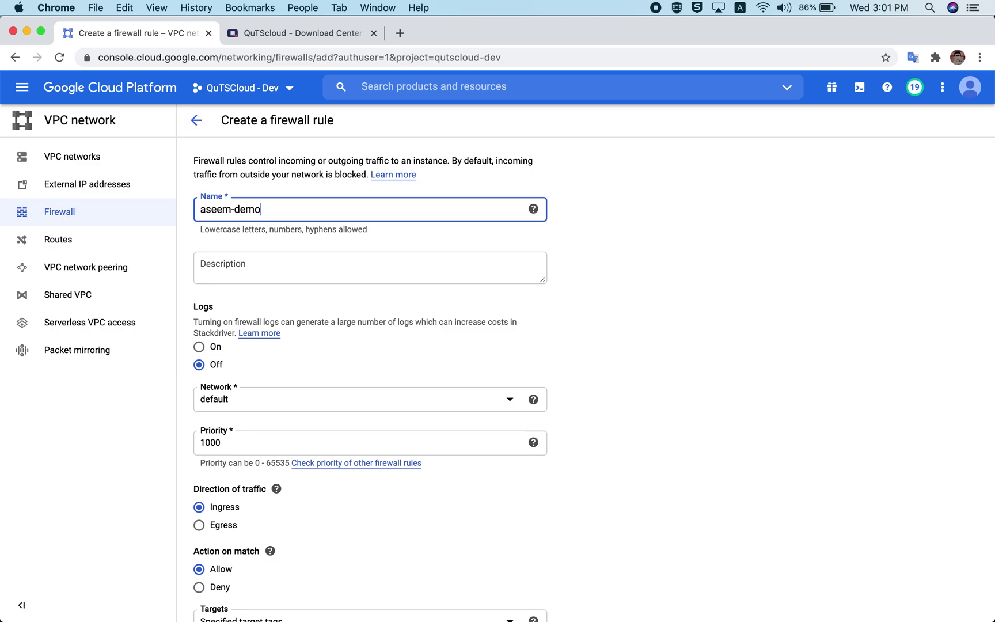
pyautogui.write('-firewall')
# Enter the owner's first name in lowercase as the firewall rule's target tag
pyautogui.scroll(-2, 718, 333)
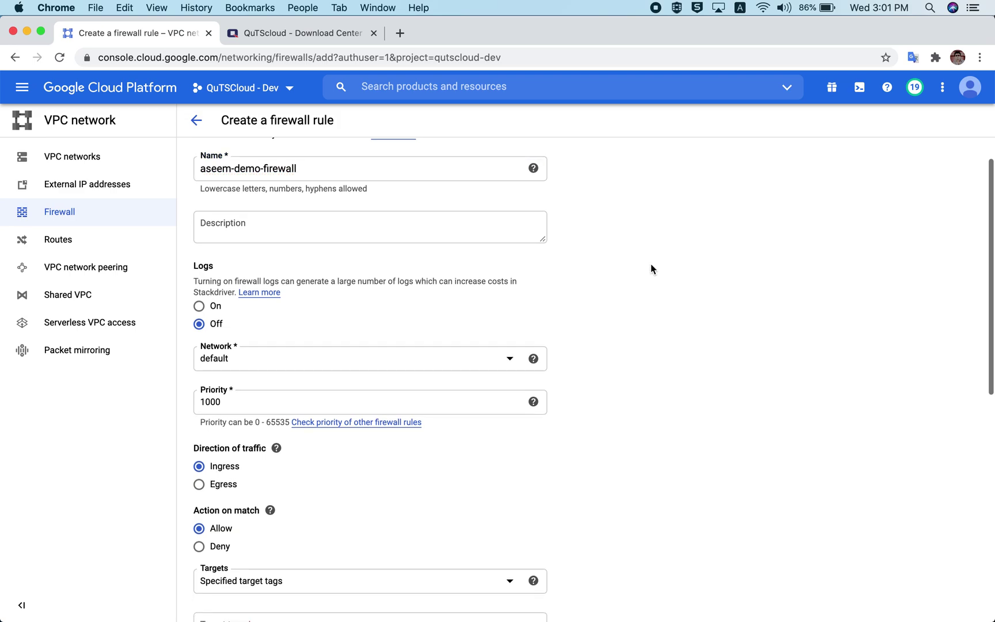
pyautogui.scroll(-3, 275, 331)
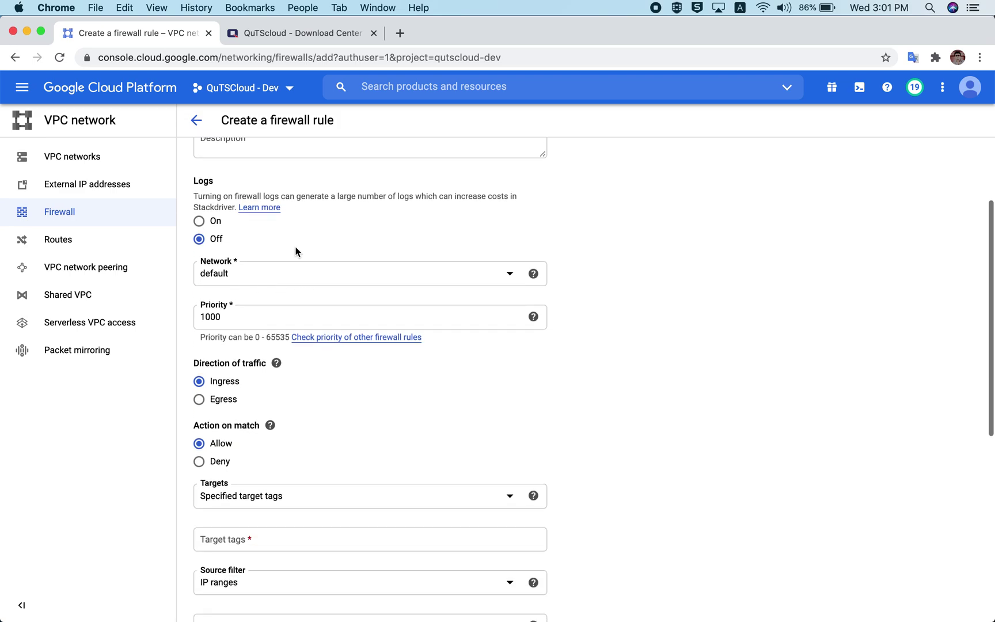
pyautogui.scroll(-5, 280, 280)
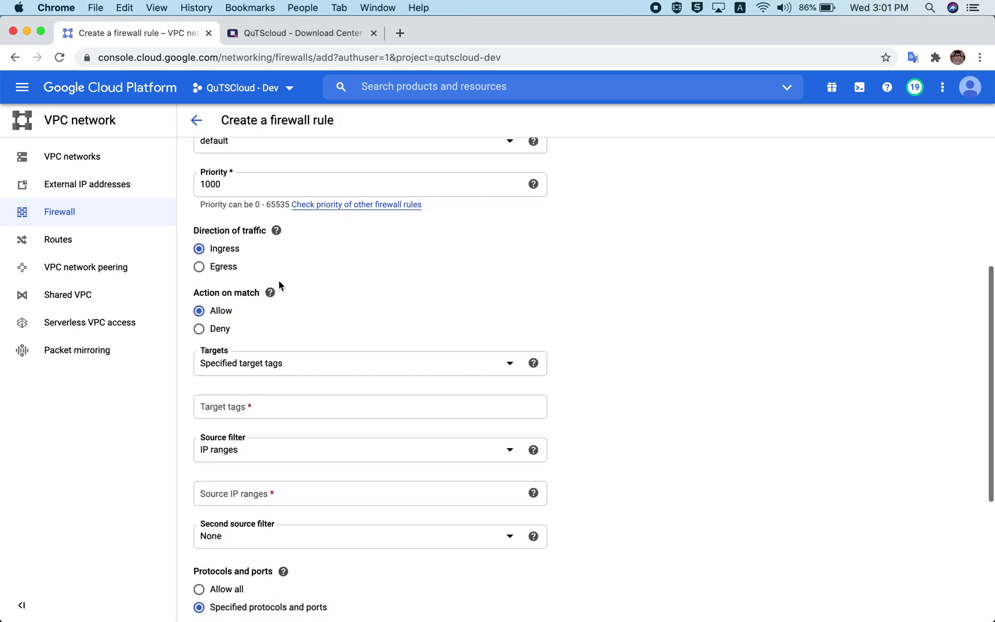
pyautogui.scroll(-4, 477, 296)
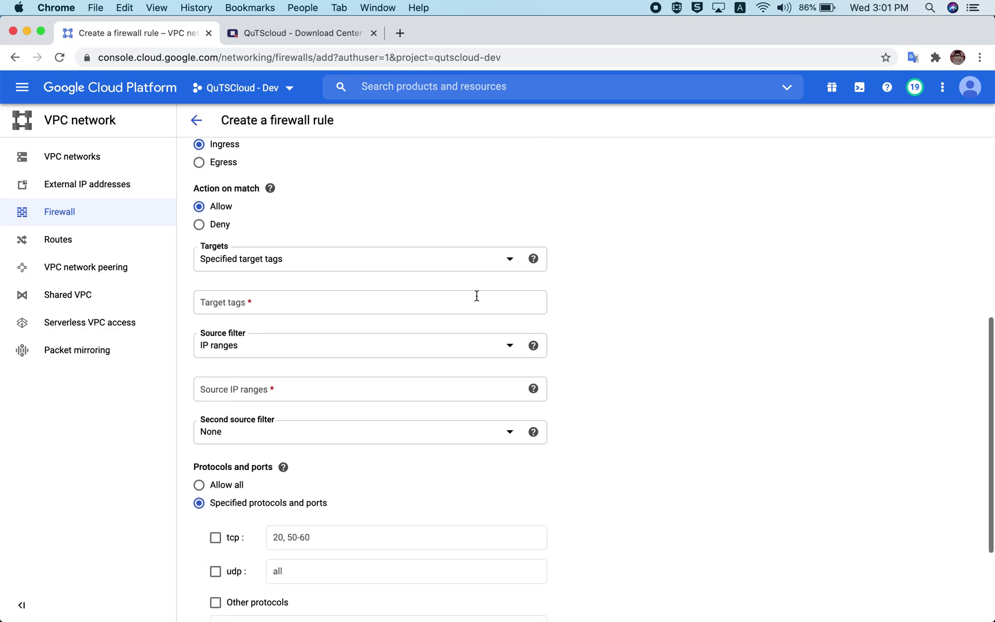
pyautogui.click(285, 310)
pyautogui.write('aseem')
pyautogui.click(734, 328)
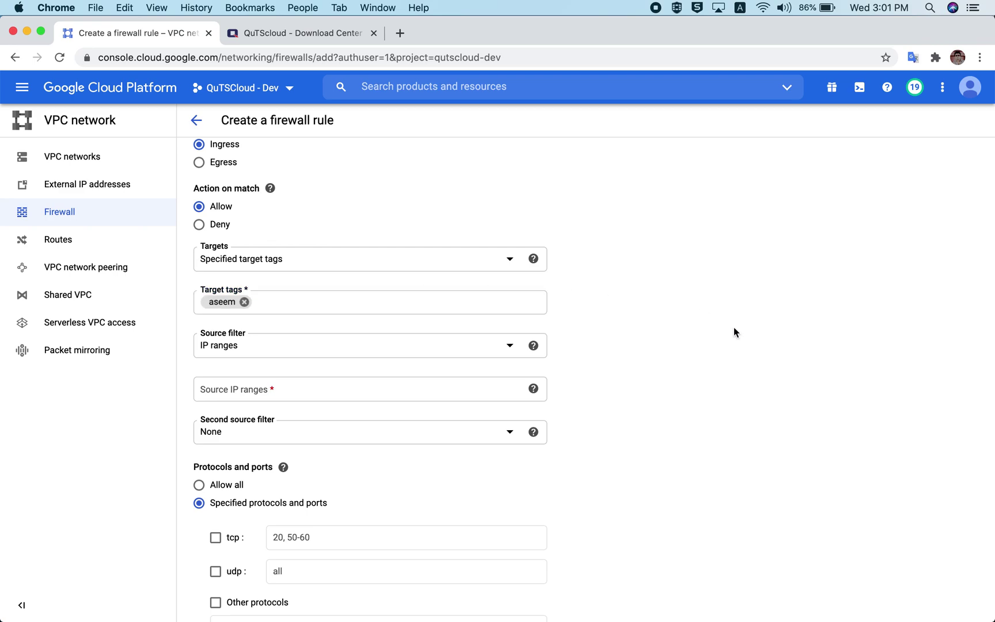
# Create the firewall rule with source IP range 0.0.0.0/0 and all protocols and ports allowed
pyautogui.scroll(-3, 687, 378)
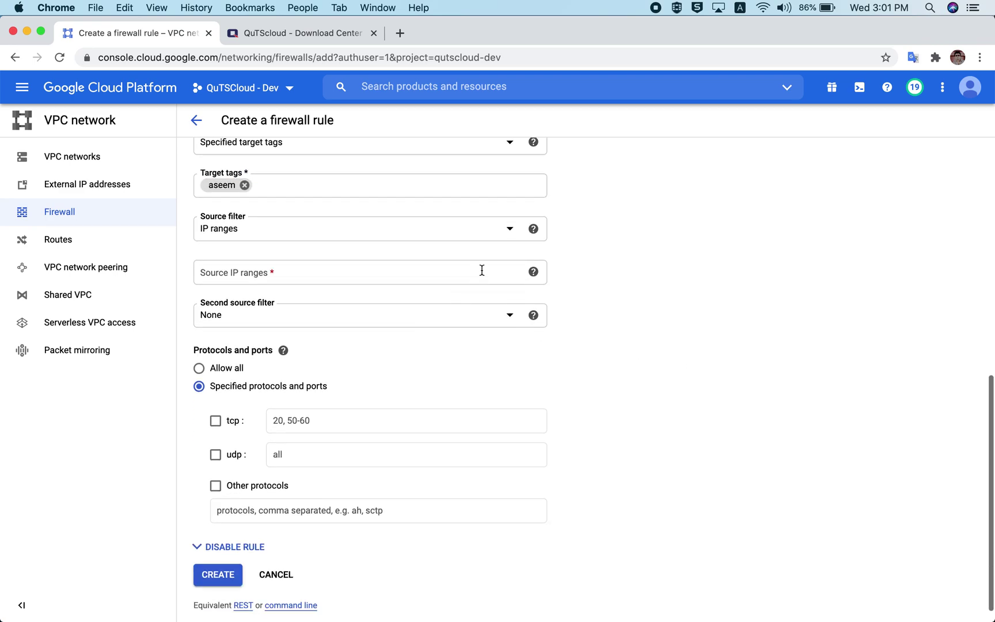
pyautogui.click(298, 271)
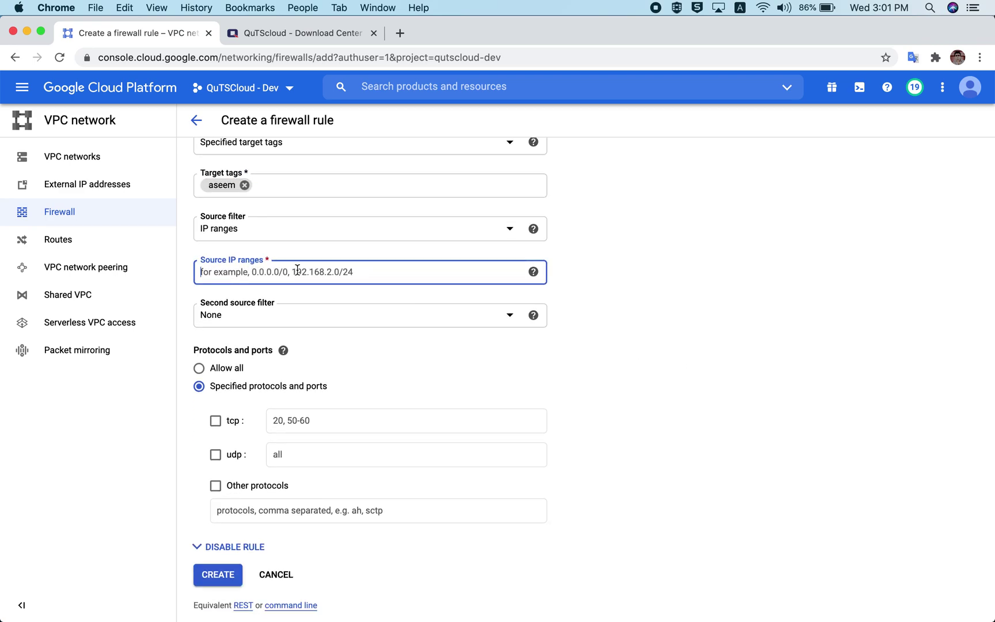
pyautogui.write('0.0')
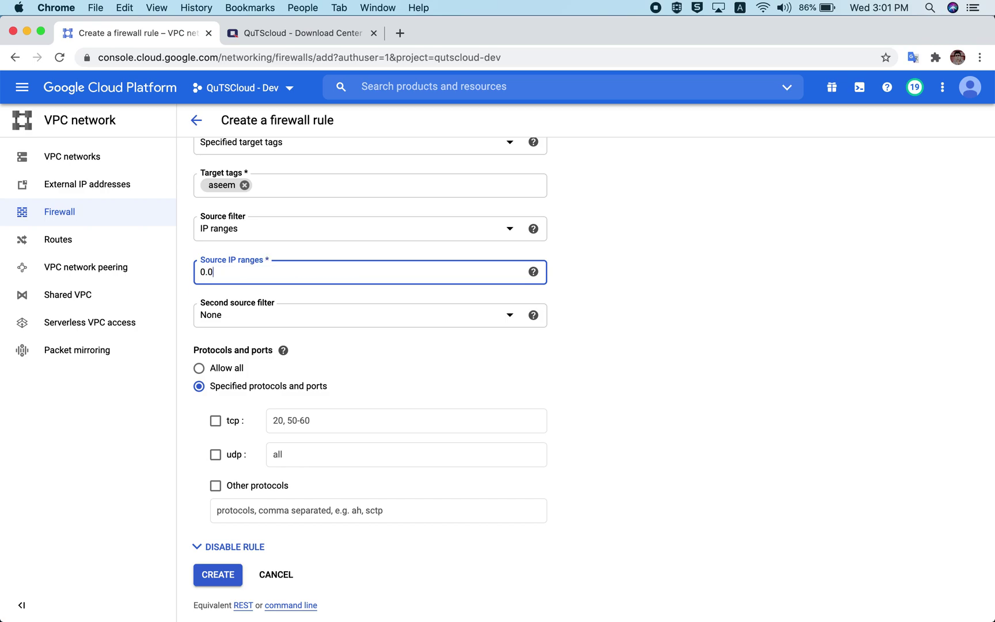
pyautogui.write('.0.0/0')
pyautogui.scroll(-2, 323, 368)
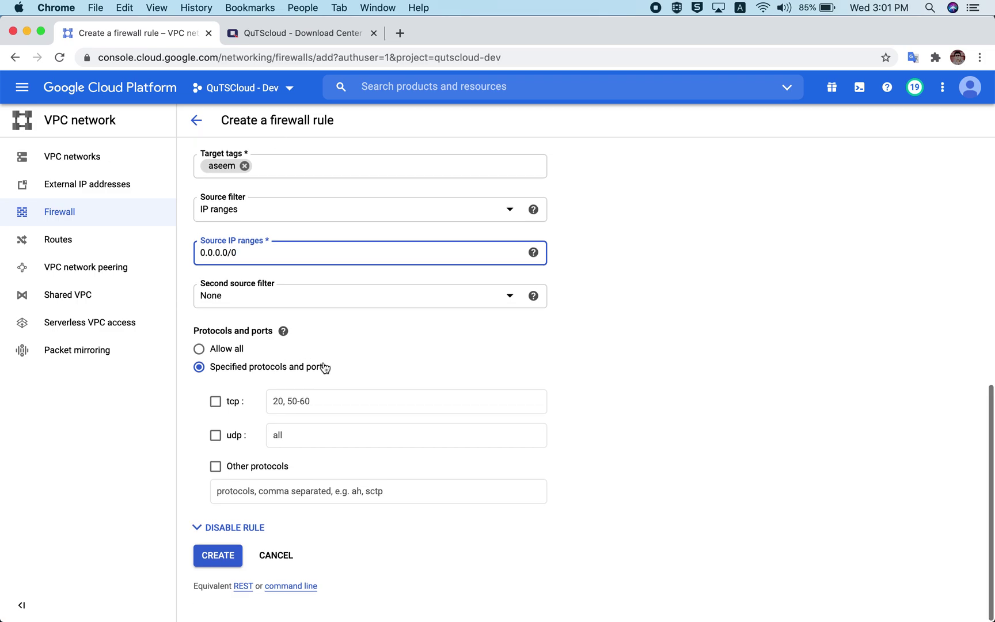
pyautogui.click(199, 349)
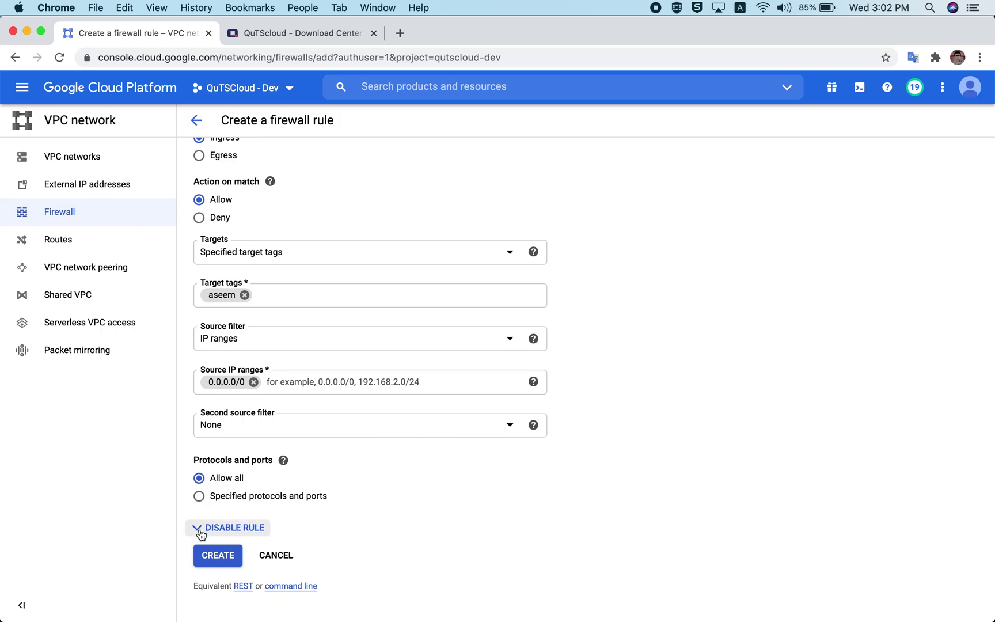
pyautogui.click(217, 555)
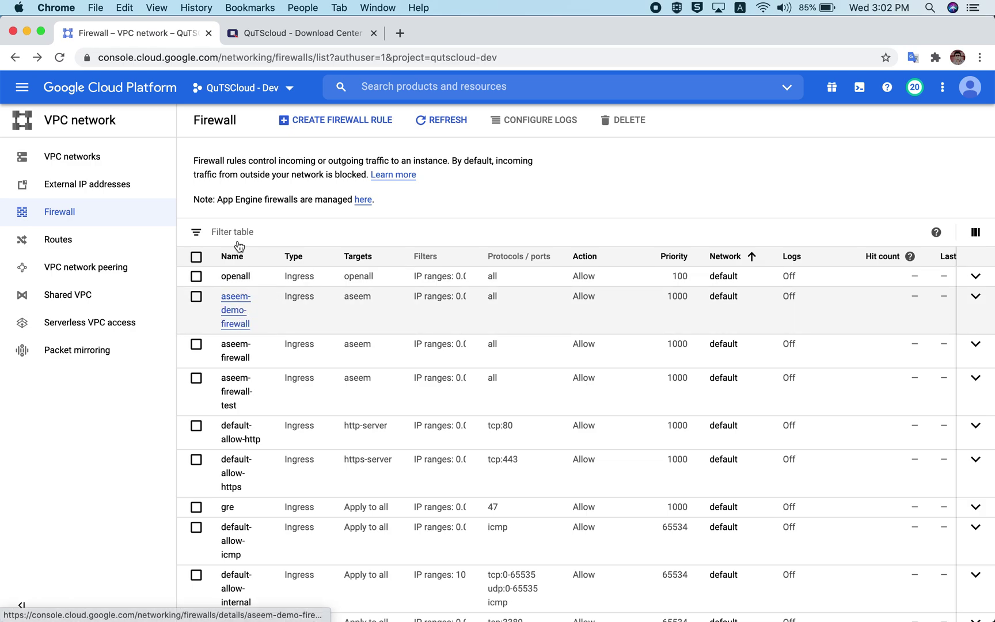
# Start a new Compute Engine VM instance and name it with the owner's first name followed by "-demo-instance"
pyautogui.click(22, 89)
pyautogui.moveTo(89, 193)
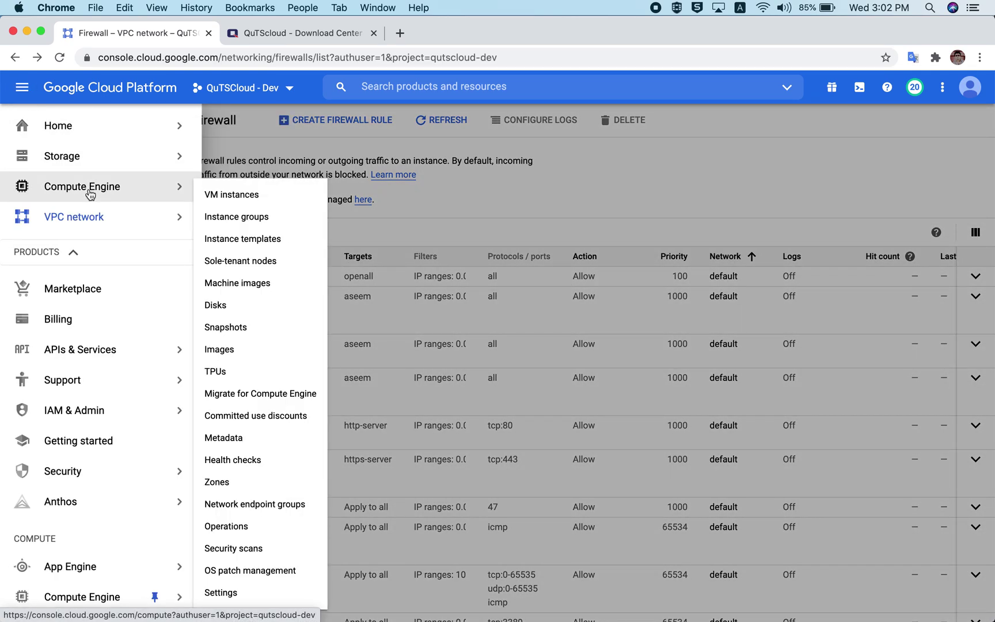
pyautogui.click(242, 198)
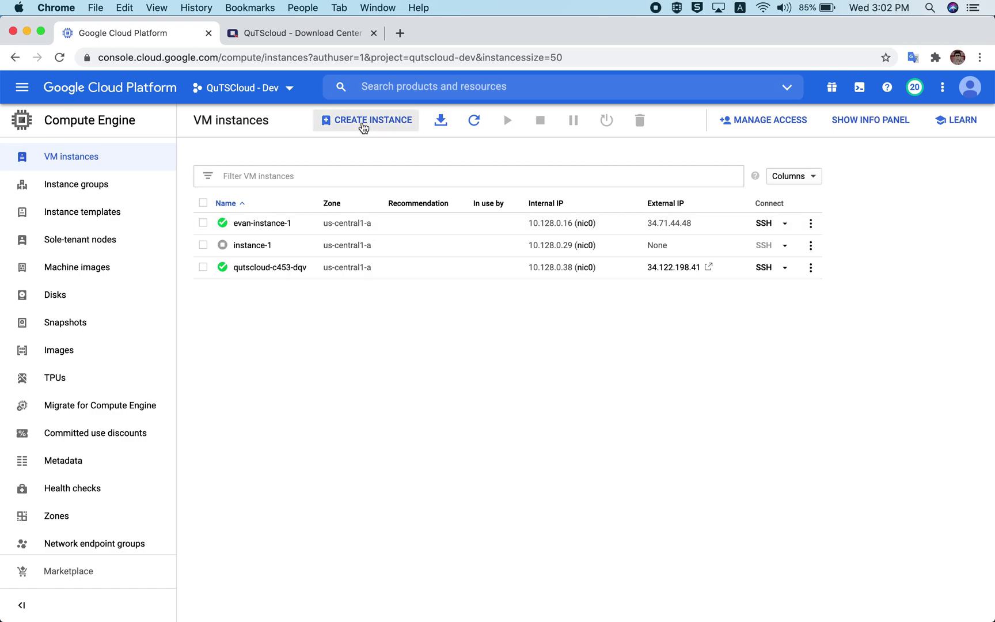
pyautogui.click(371, 125)
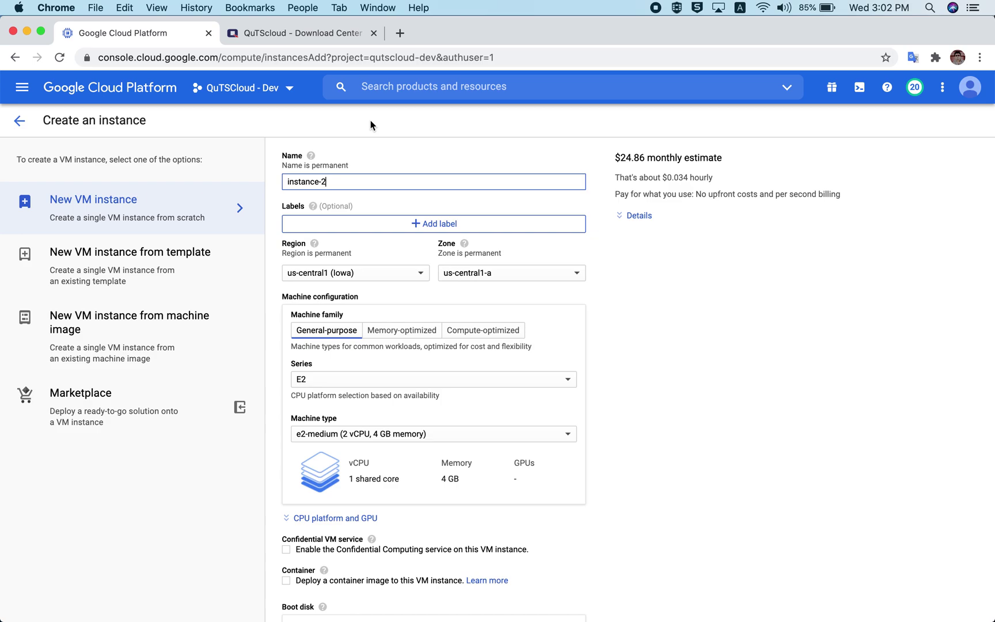
pyautogui.tripleClick(376, 185)
pyautogui.write('aseem')
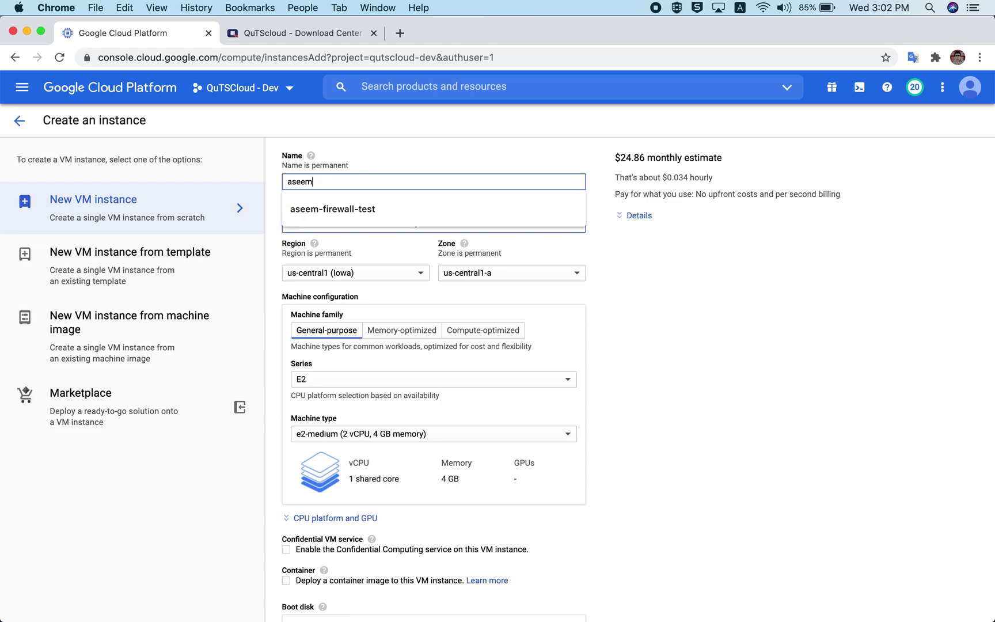
pyautogui.write('-demo-instance')
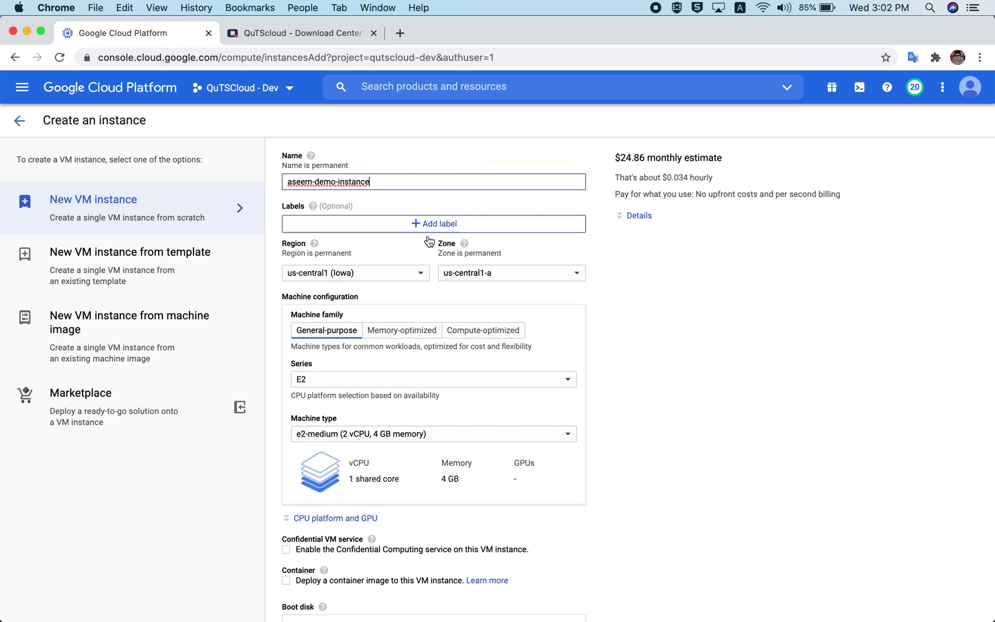
pyautogui.click(704, 318)
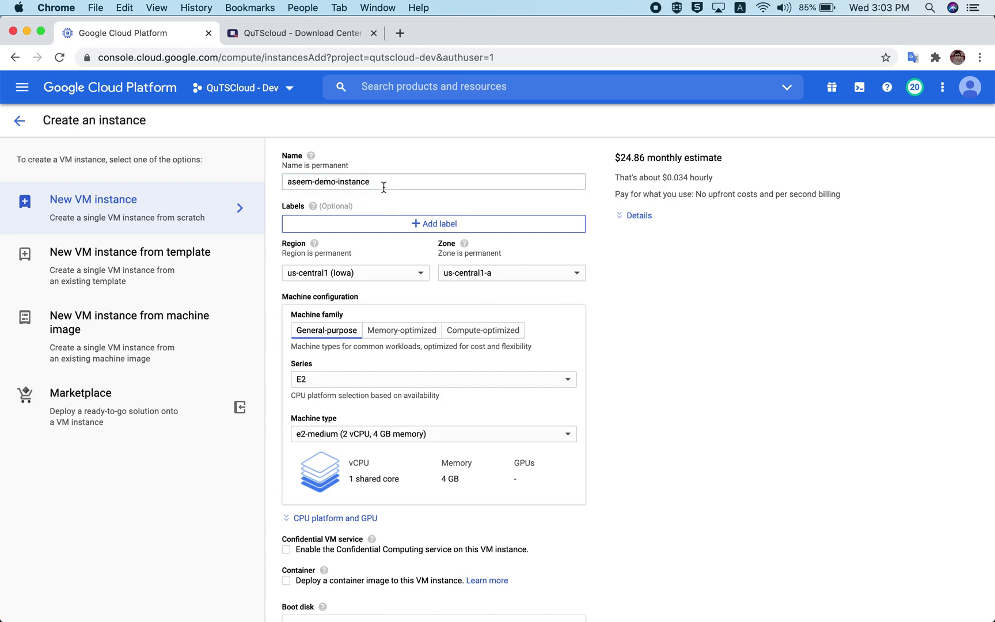
# Open the new instance's boot disk settings and show the custom images of the QuTSCloud - Dev project
pyautogui.scroll(-2, 363, 242)
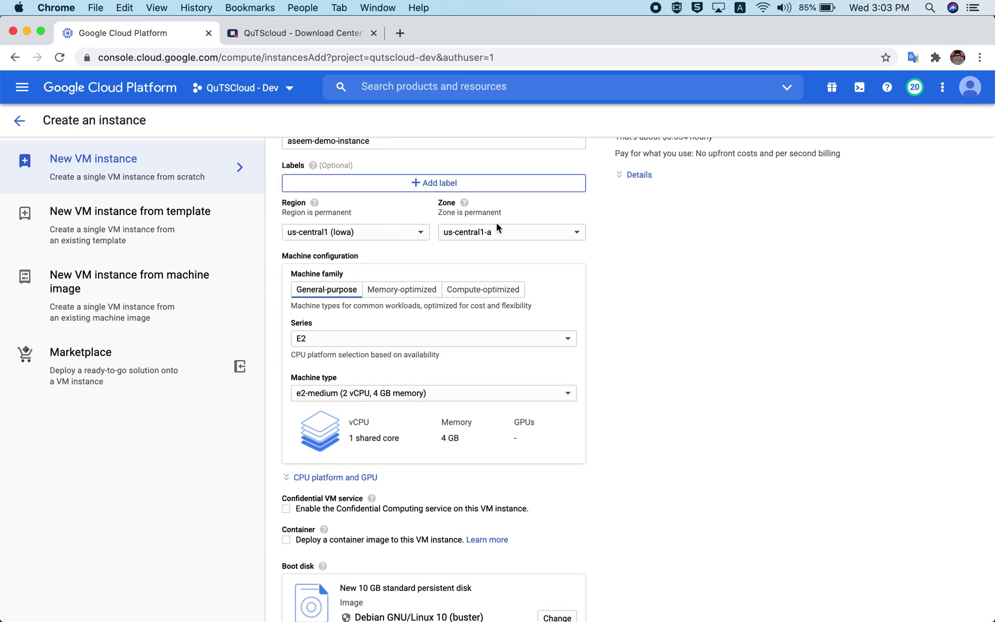
pyautogui.scroll(-3, 366, 275)
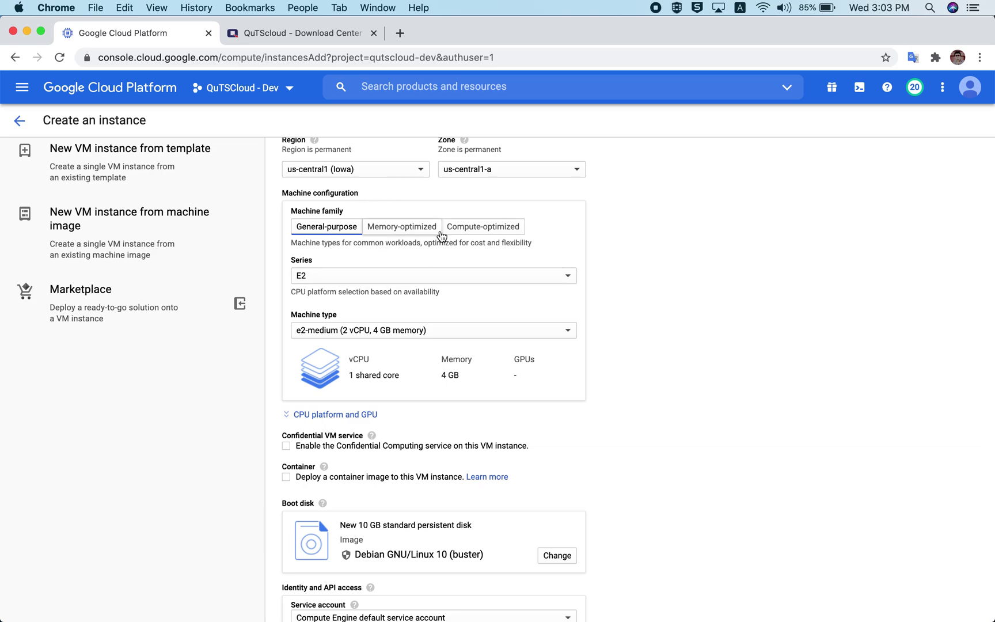
pyautogui.scroll(-4, 465, 356)
pyautogui.scroll(-4, 466, 356)
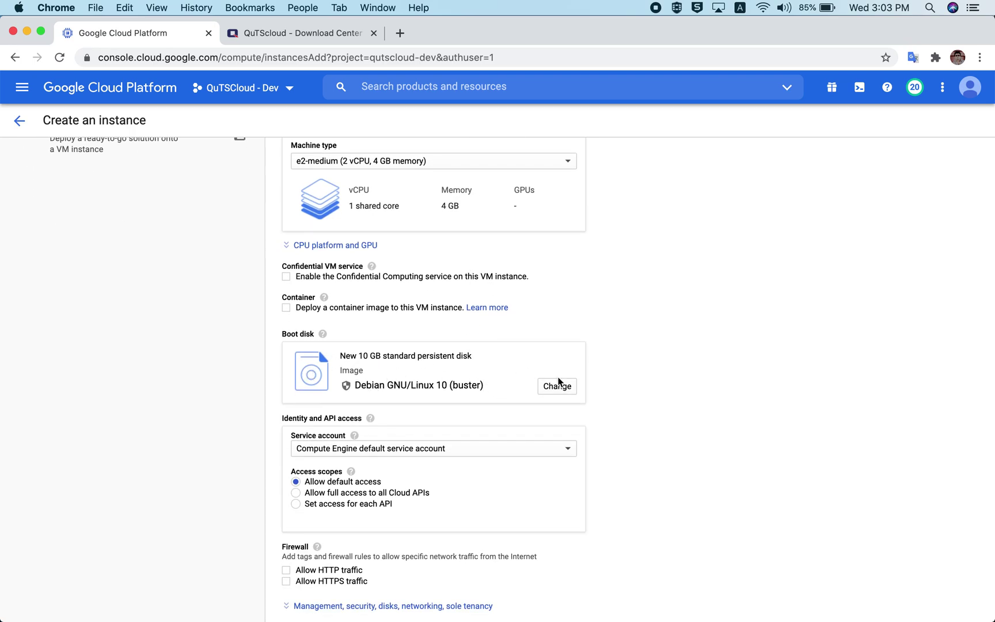
pyautogui.scroll(-1, 491, 383)
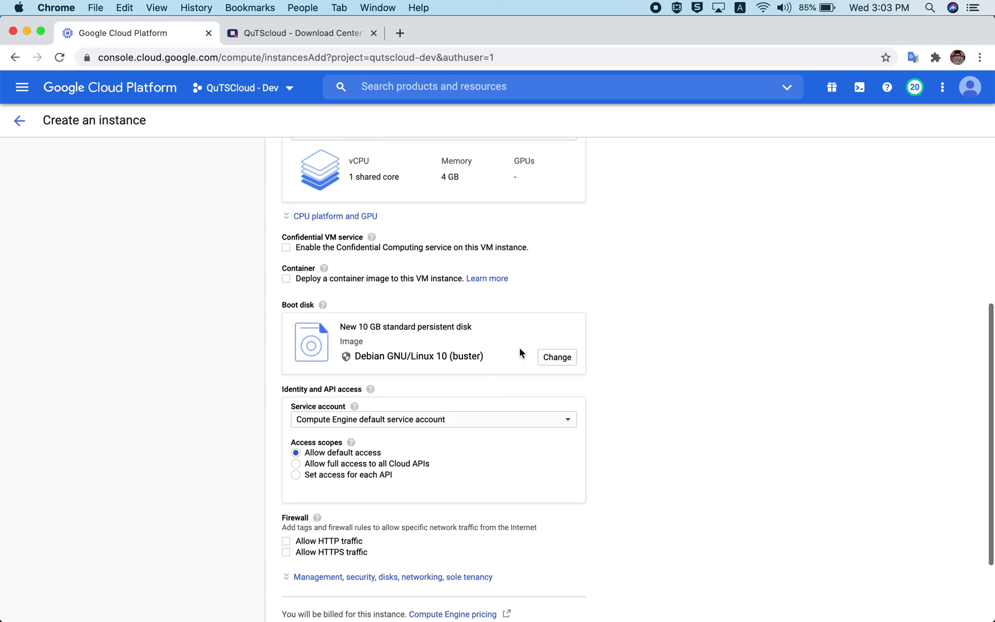
pyautogui.click(549, 357)
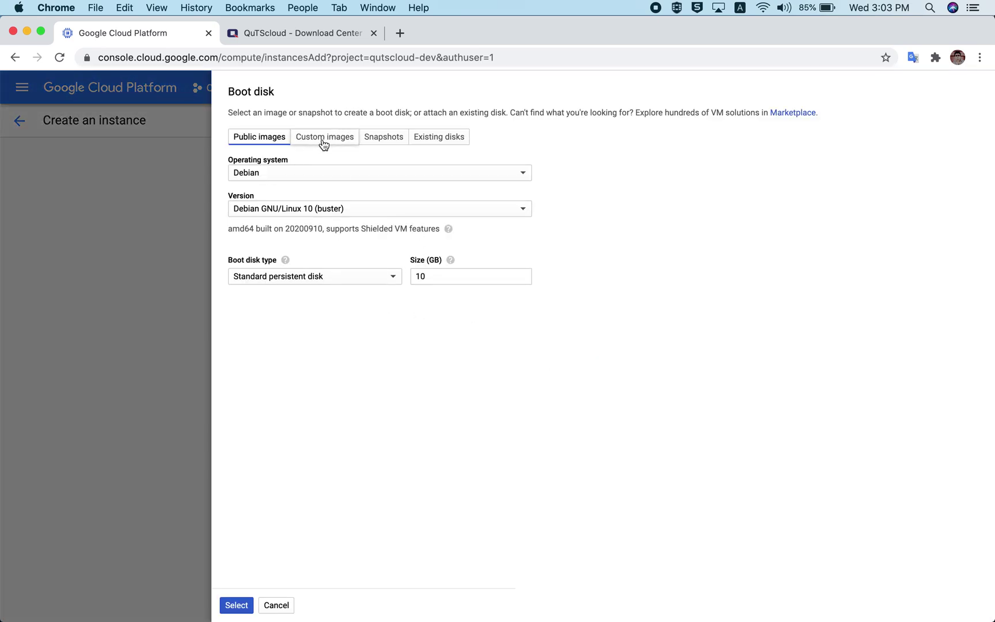
pyautogui.click(320, 144)
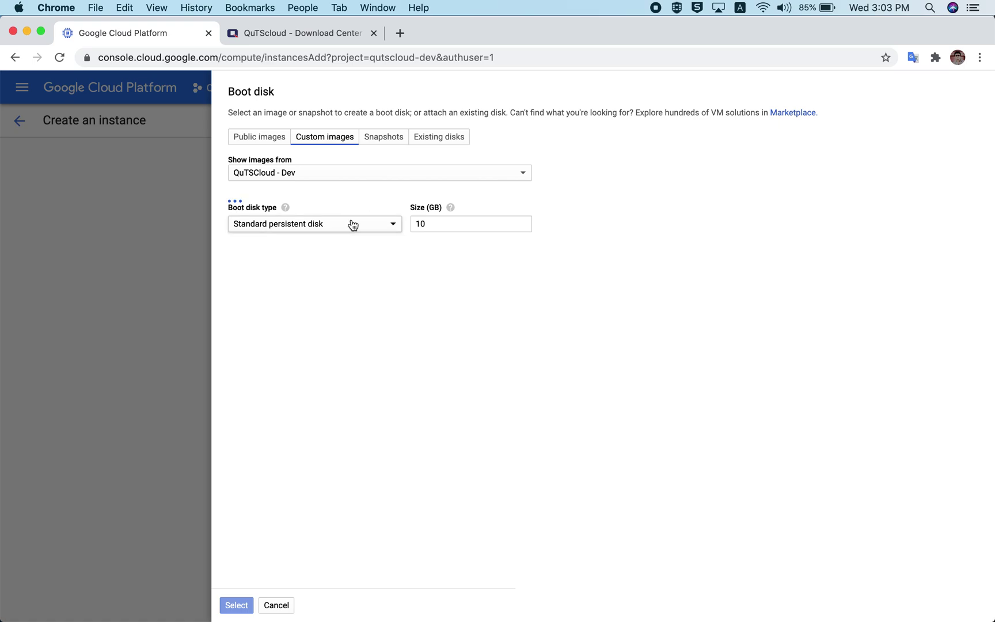
# Set the boot disk to the custom image named with the owner's first name followed by "-demo-image", as a 10 GB standard persistent disk
pyautogui.click(323, 272)
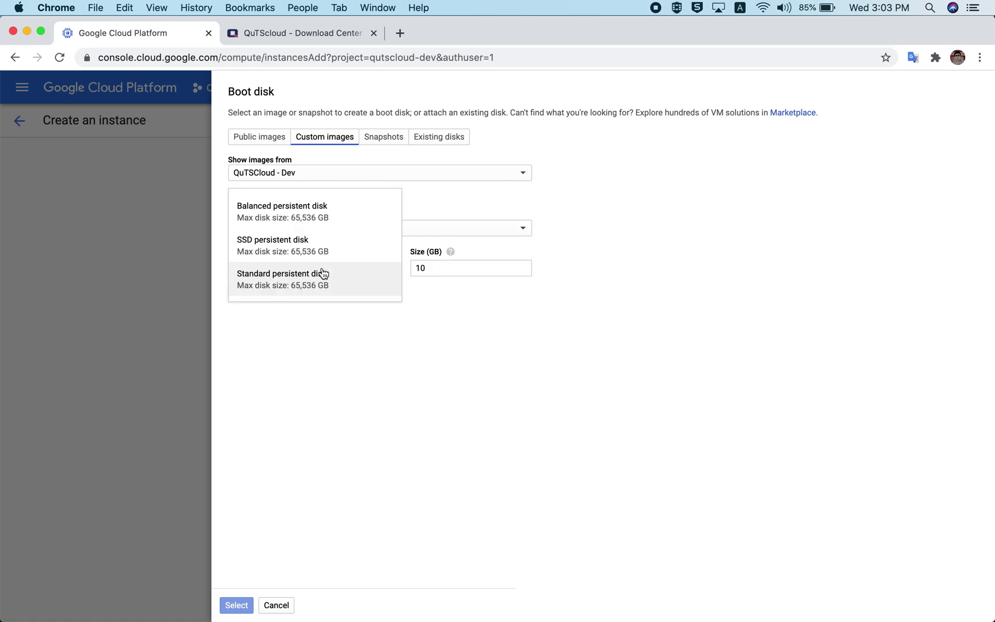
pyautogui.click(358, 379)
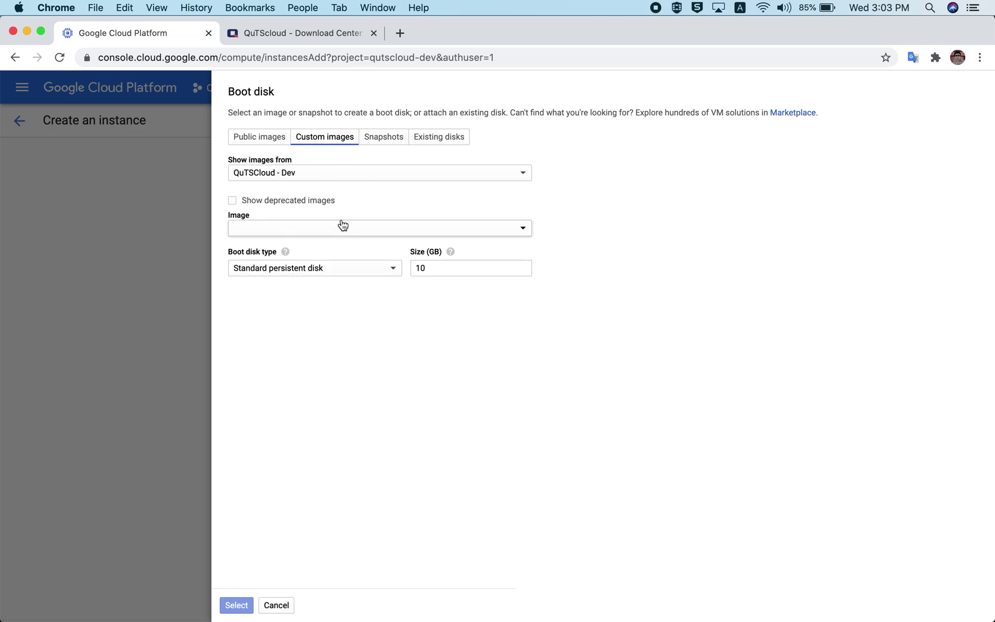
pyautogui.click(318, 235)
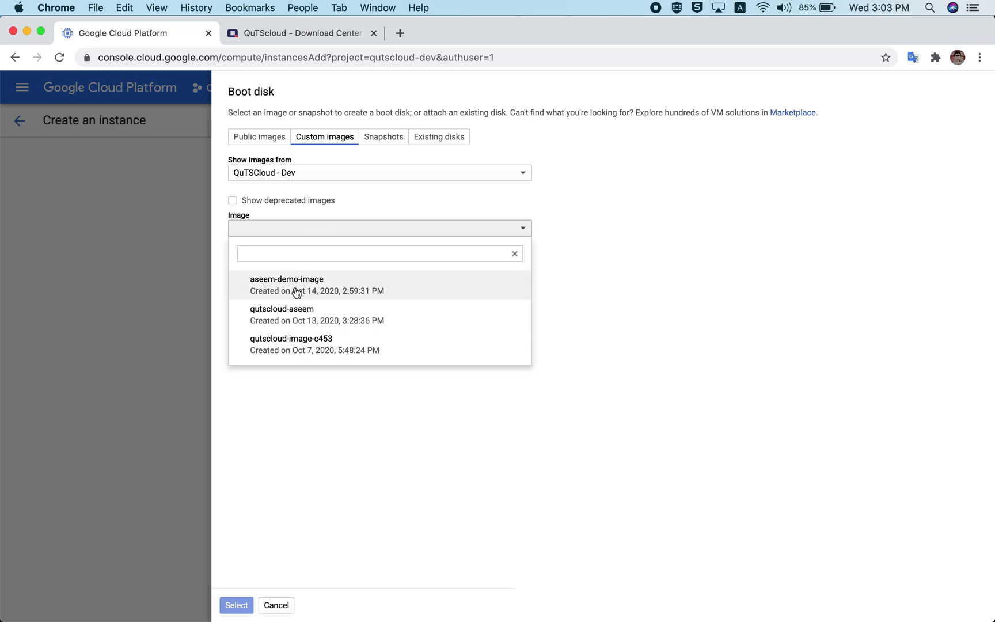
pyautogui.click(340, 296)
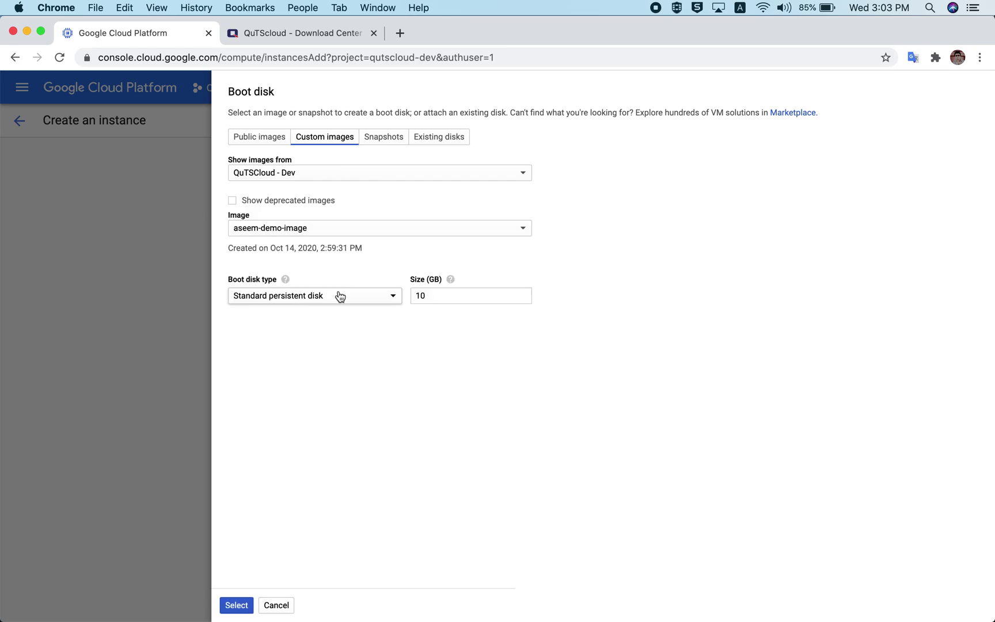
pyautogui.click(452, 282)
pyautogui.moveTo(454, 279)
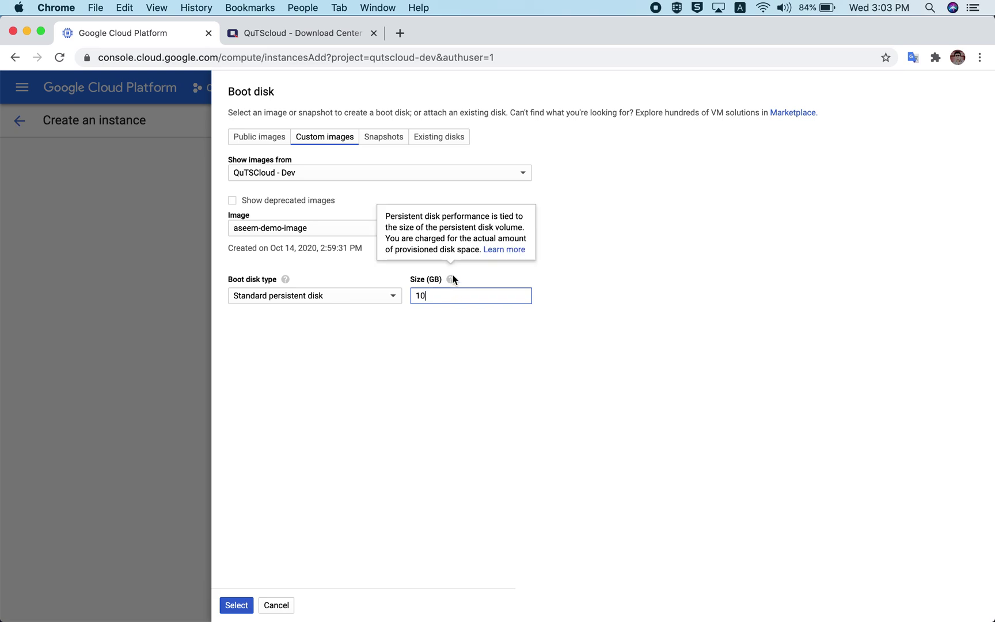
pyautogui.click(412, 374)
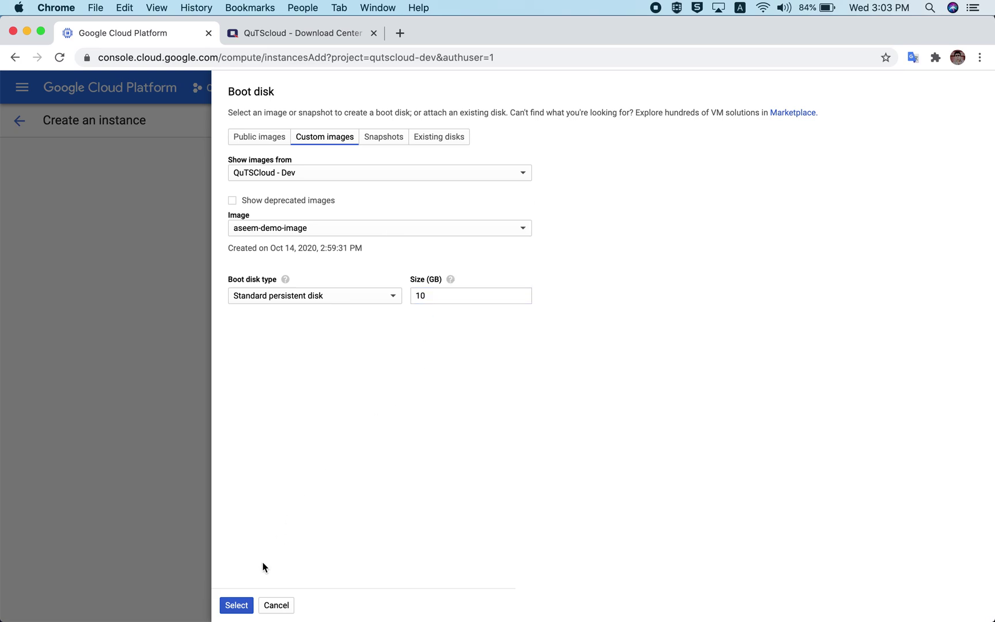
pyautogui.click(238, 607)
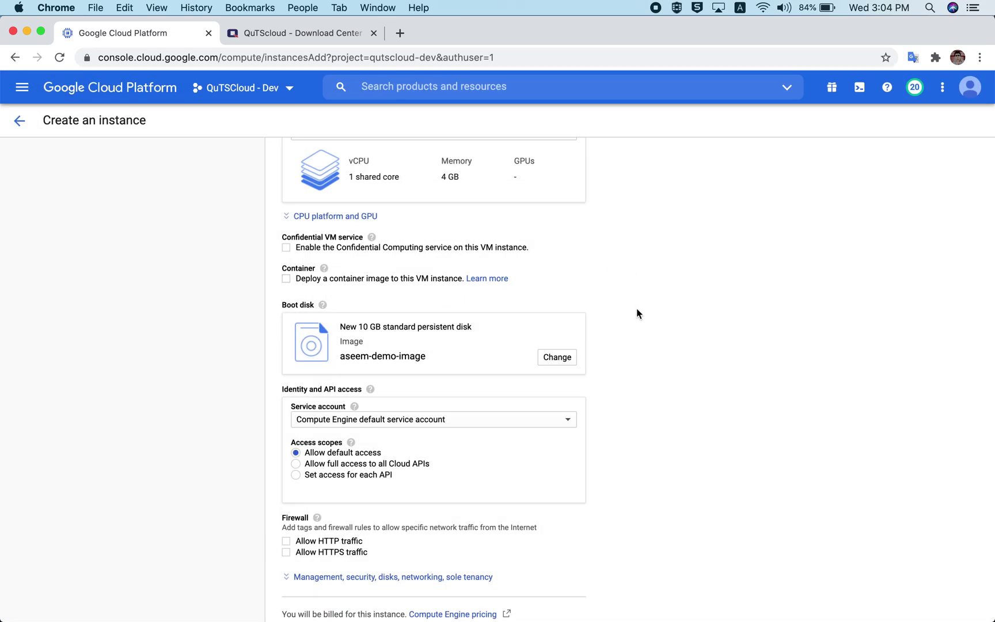
# Allow both HTTP and HTTPS traffic in the instance's firewall settings
pyautogui.scroll(-3, 637, 314)
pyautogui.scroll(-1, 637, 314)
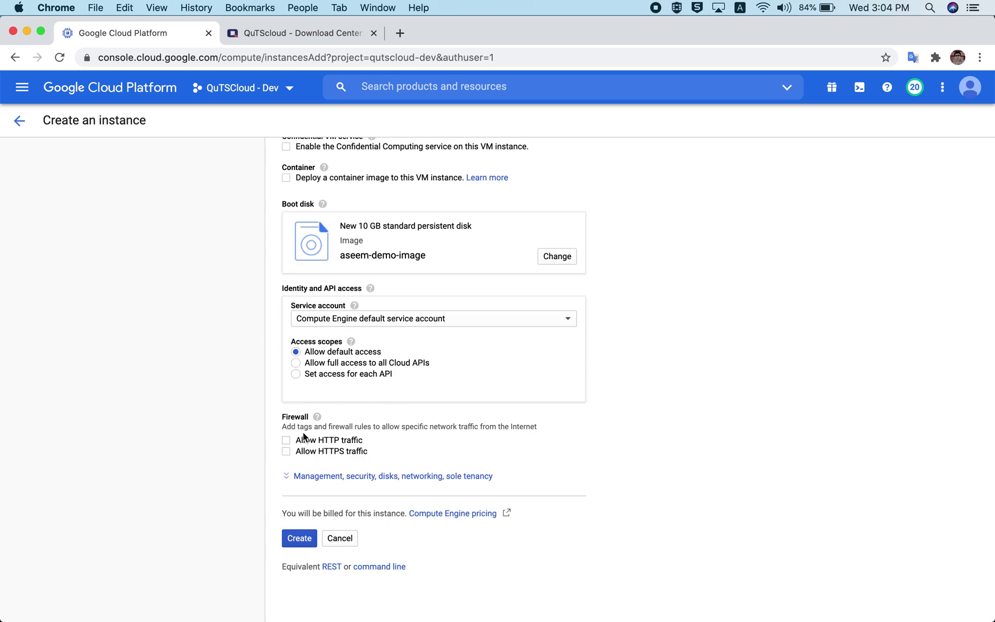
pyautogui.click(287, 441)
pyautogui.click(287, 453)
# Review the boot disk, access scope and firewall settings, and create the VM instance
pyautogui.scroll(1, 662, 407)
pyautogui.scroll(3, 662, 408)
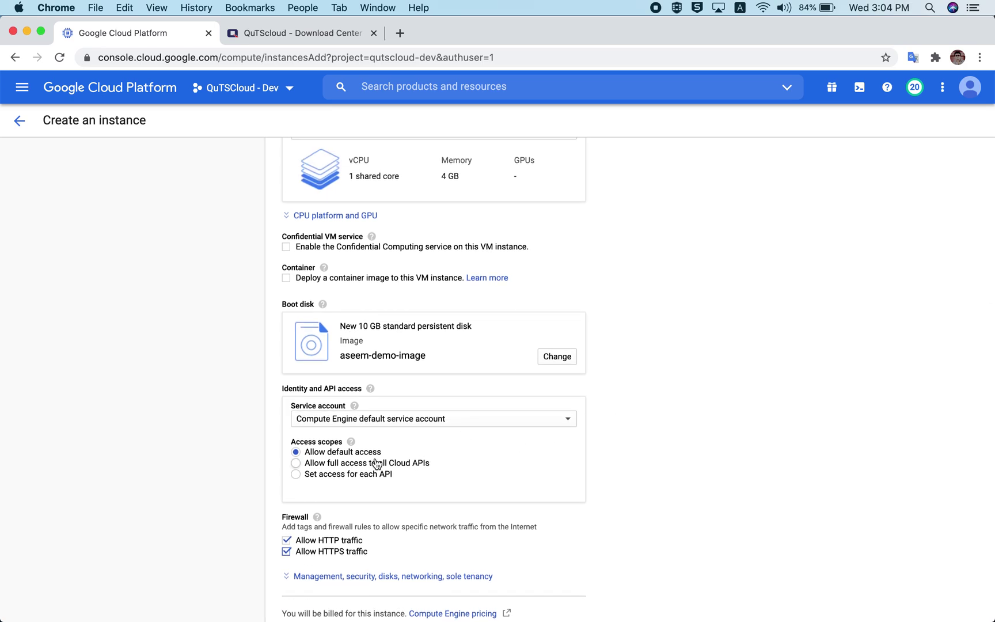
pyautogui.scroll(1, 418, 453)
pyautogui.scroll(1, 418, 453)
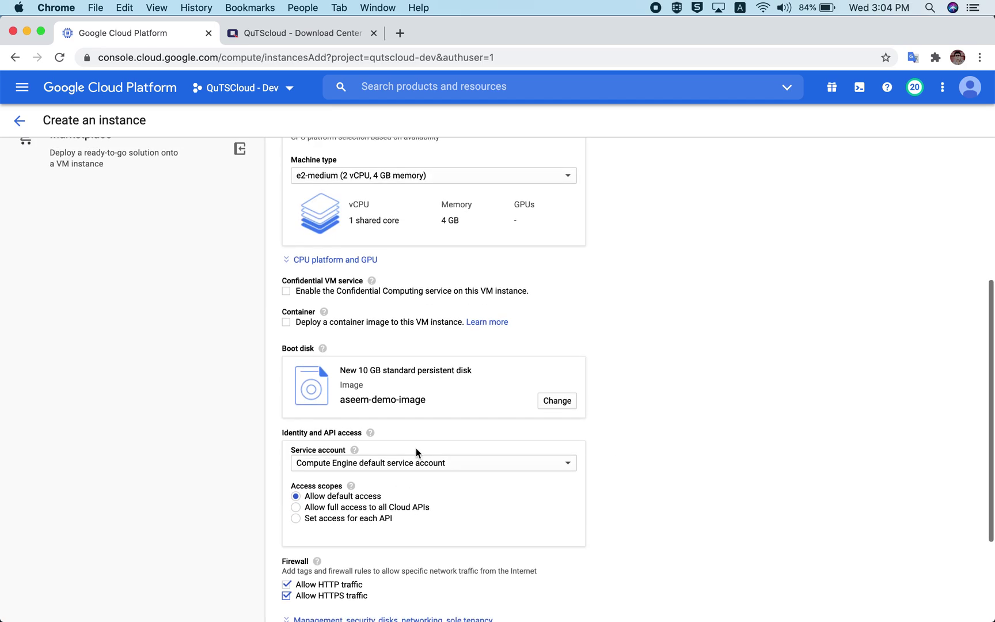
pyautogui.scroll(-3, 417, 452)
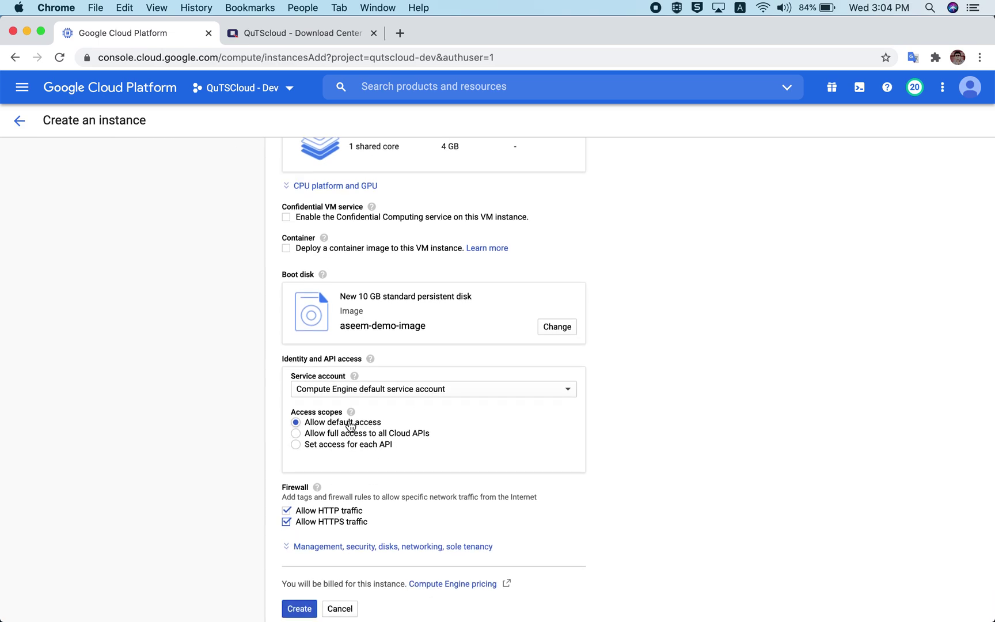
pyautogui.scroll(-3, 426, 435)
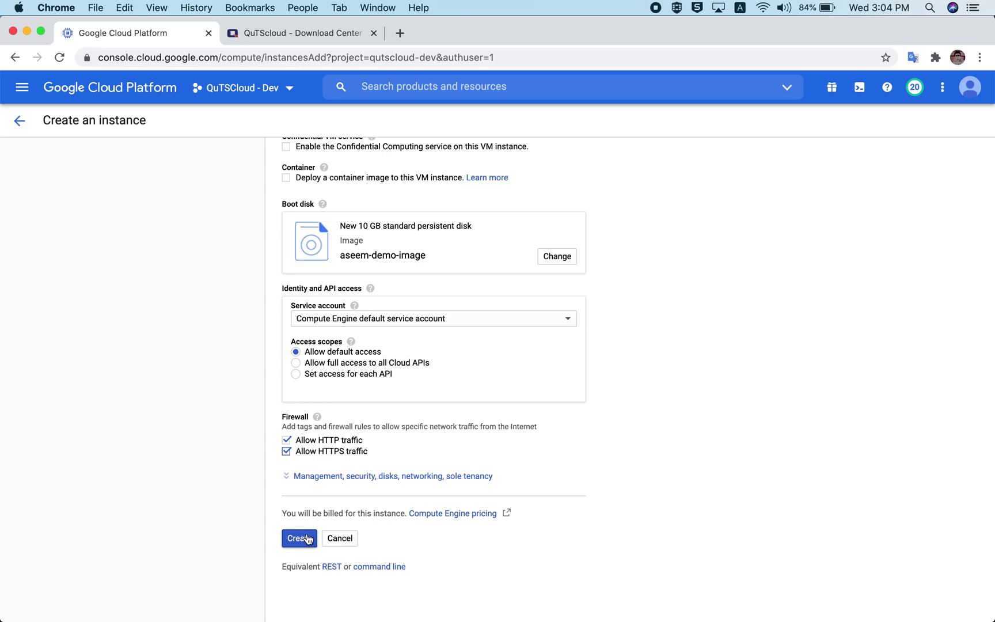
pyautogui.click(308, 539)
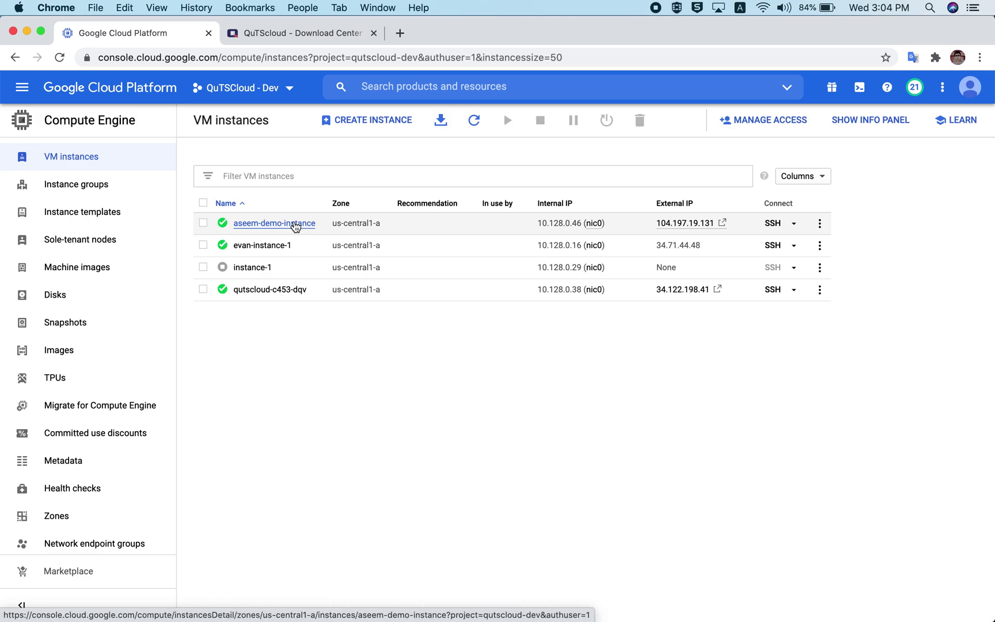
# Open the newly created demo instance for editing and add a new additional disk
pyautogui.click(279, 224)
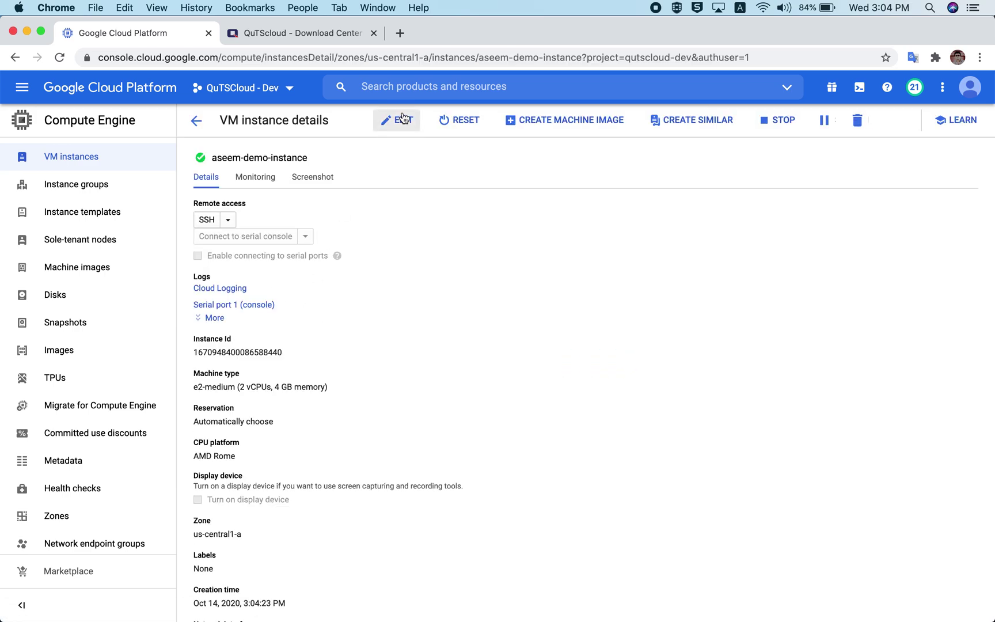
pyautogui.click(403, 118)
pyautogui.scroll(-10, 316, 396)
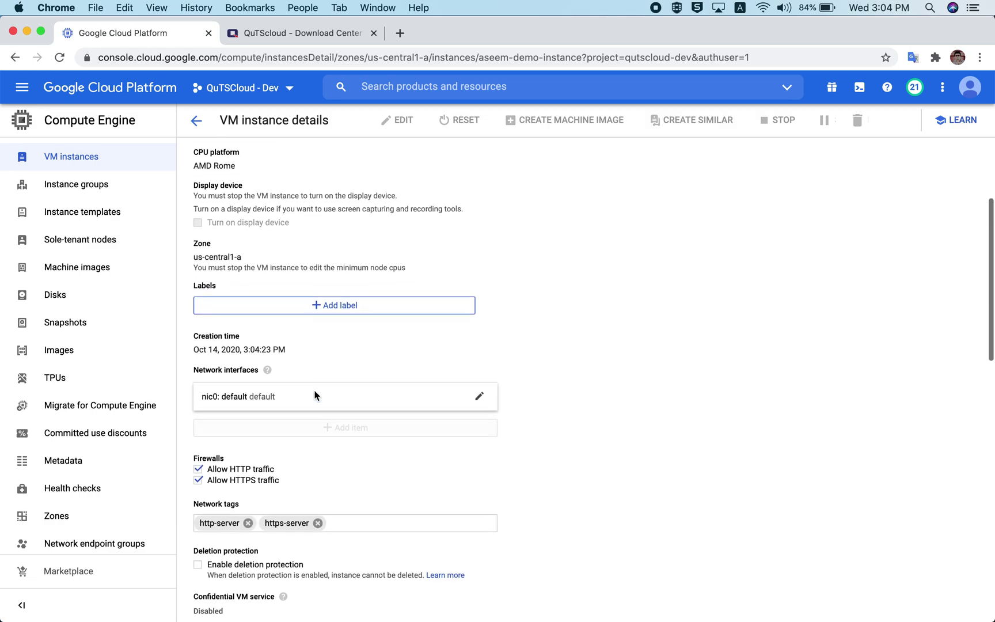
pyautogui.scroll(-5, 316, 396)
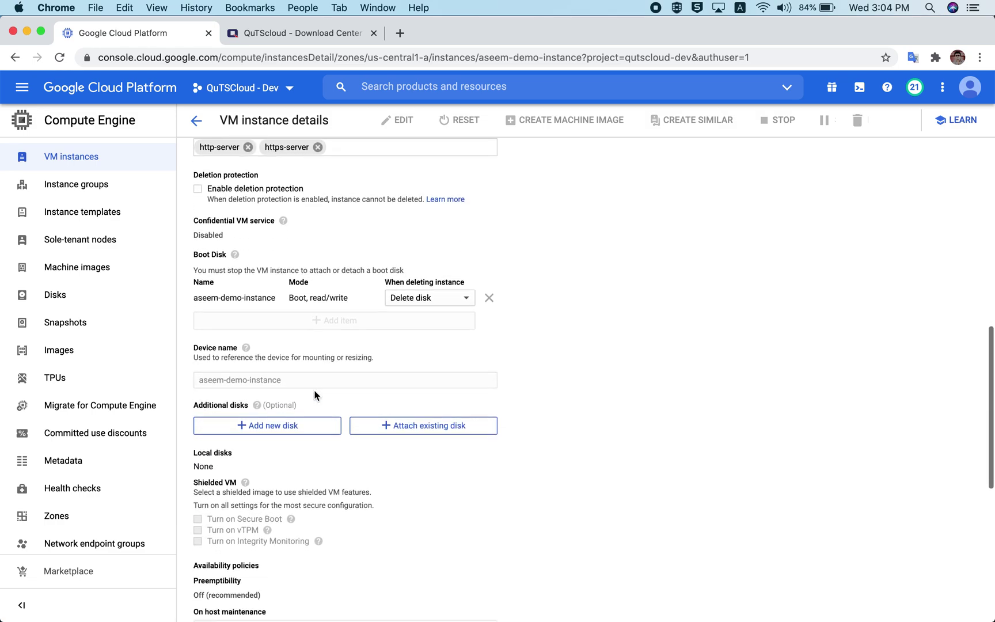
pyautogui.scroll(-3, 273, 418)
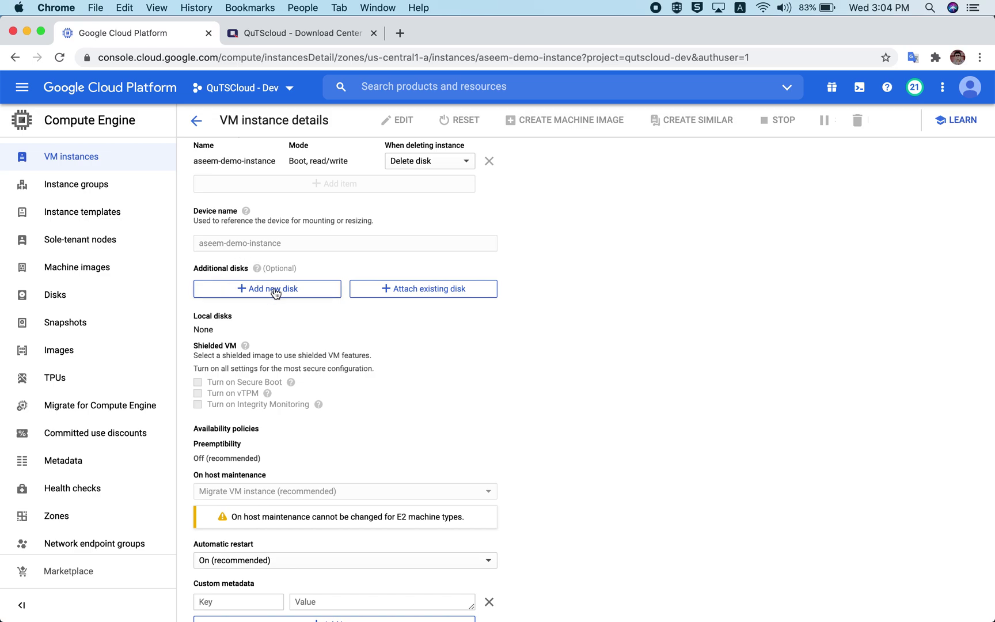
pyautogui.click(275, 289)
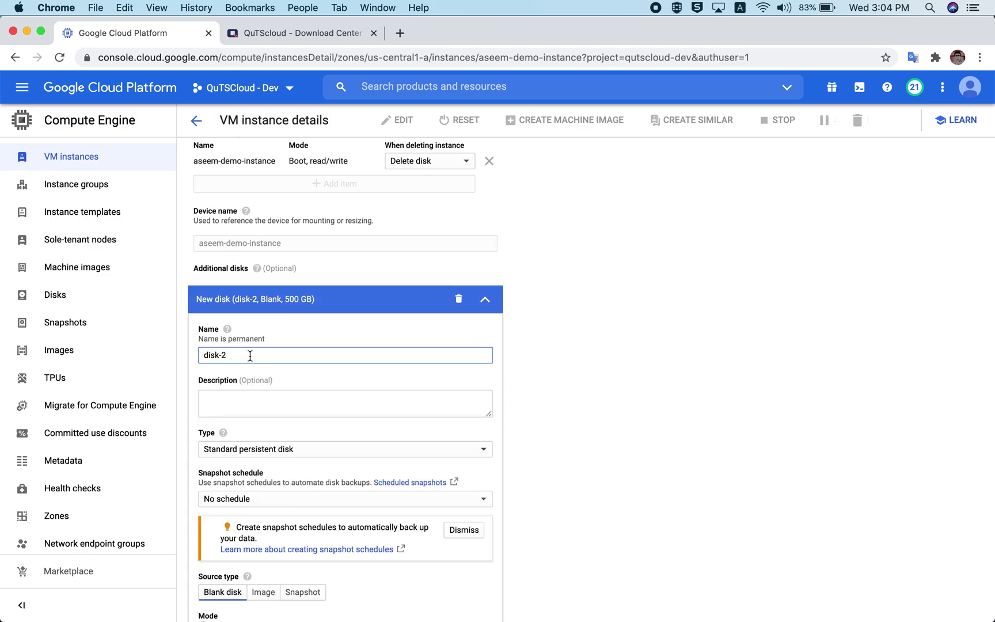
# Set the new blank disk's size to 200 GB and its deletion rule to Delete disk, and finish its configuration
pyautogui.scroll(-8, 250, 355)
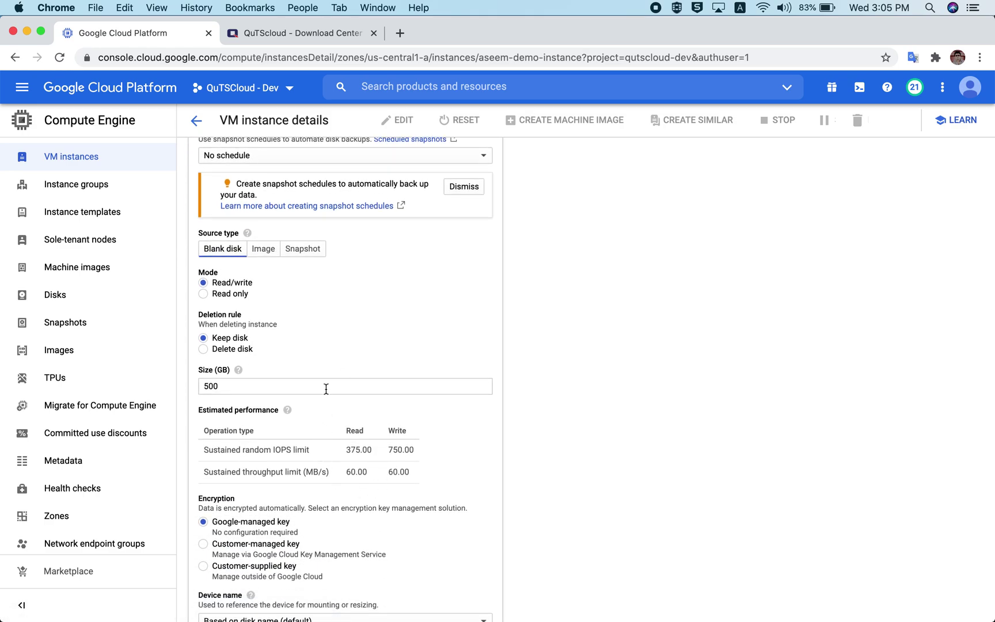
pyautogui.doubleClick(254, 388)
pyautogui.write('200')
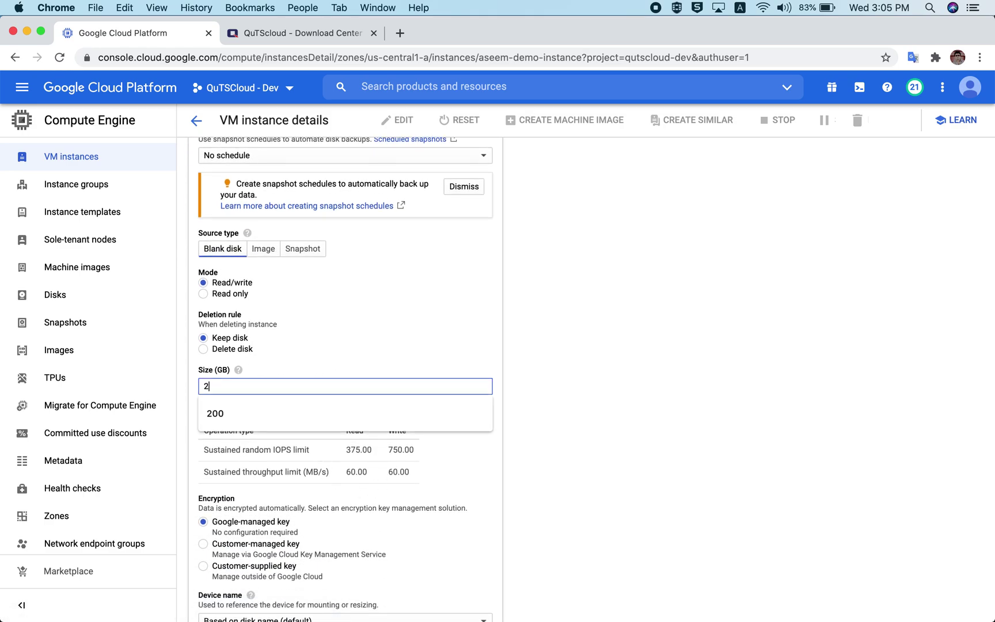
pyautogui.click(595, 397)
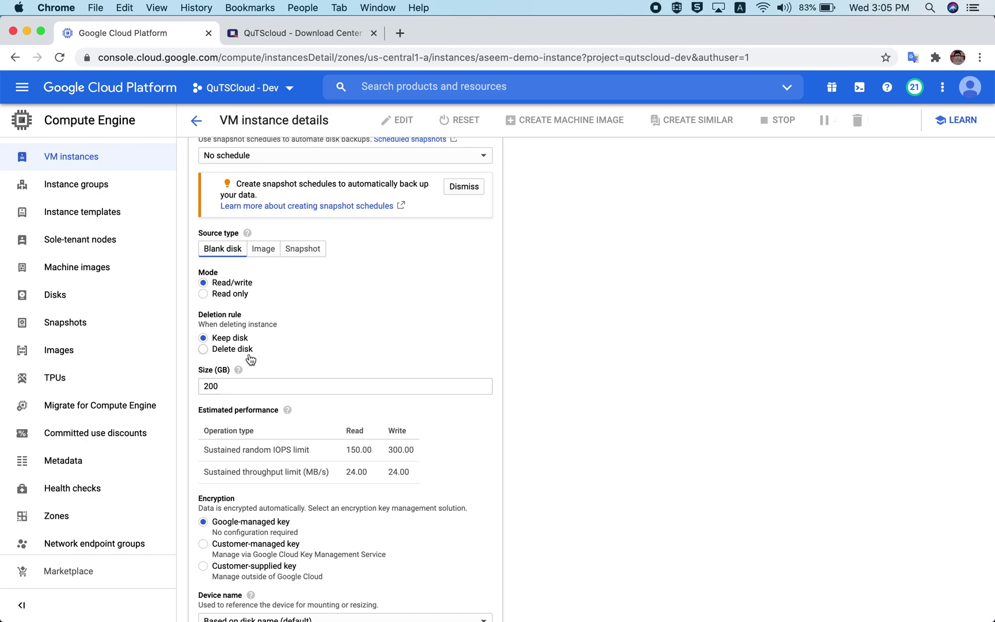
pyautogui.click(203, 349)
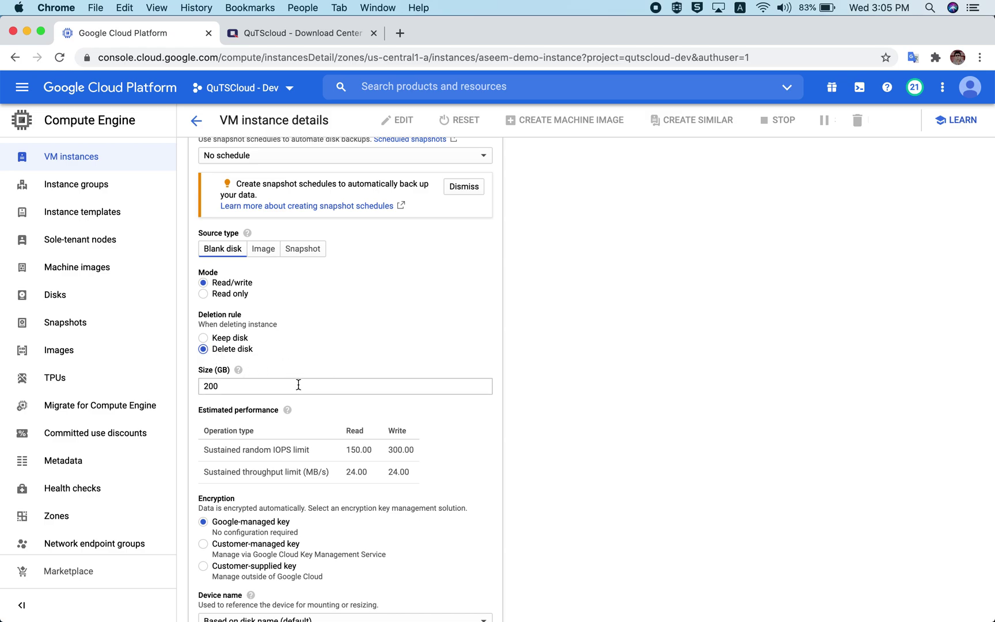
pyautogui.scroll(-5, 365, 394)
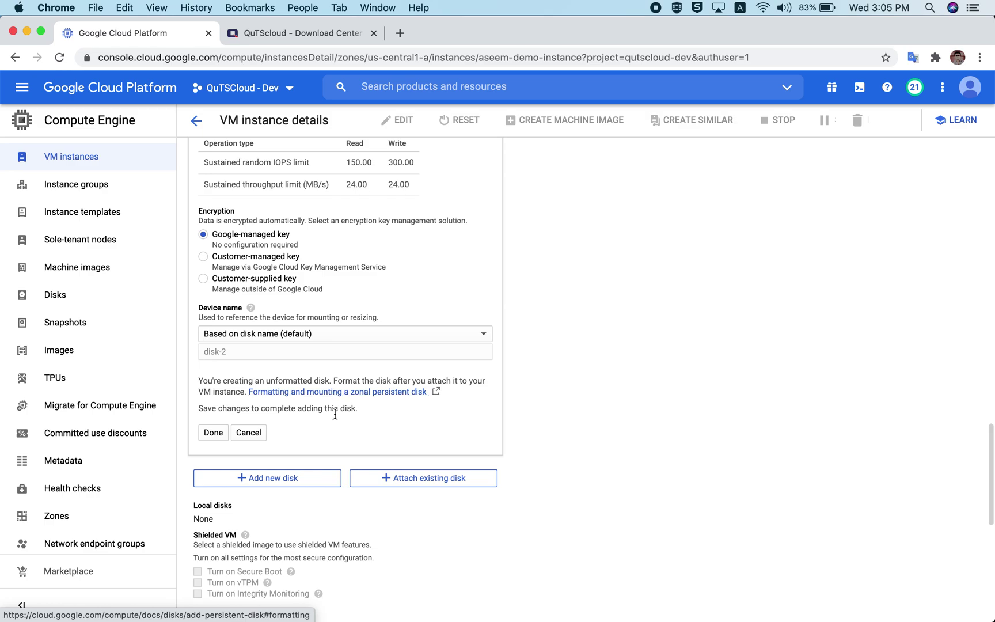
pyautogui.click(220, 435)
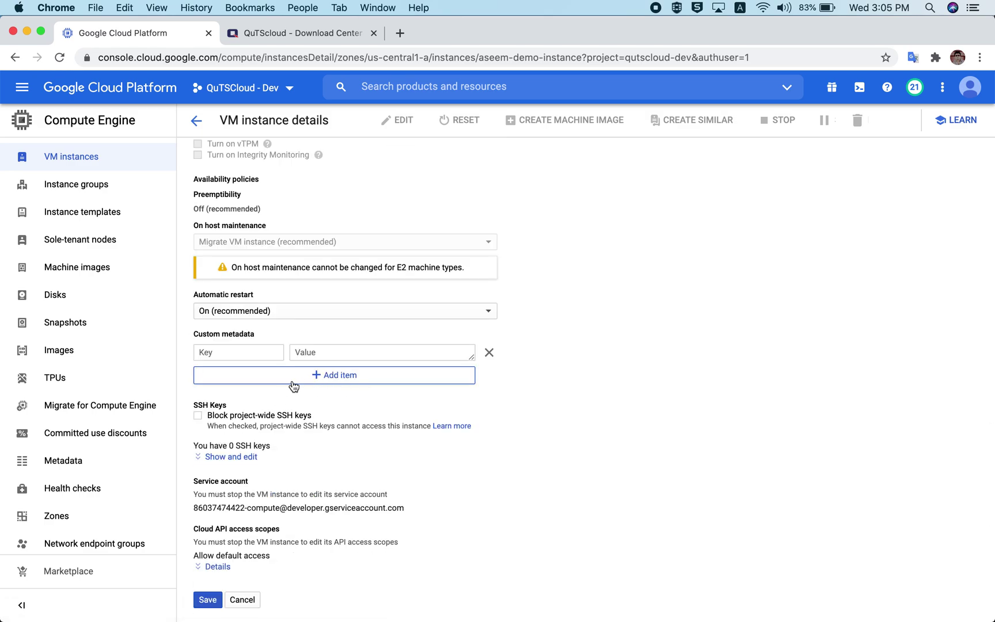
# Check the additional disk entry and save the changes to the demo instance
pyautogui.scroll(2, 280, 385)
pyautogui.scroll(3, 282, 391)
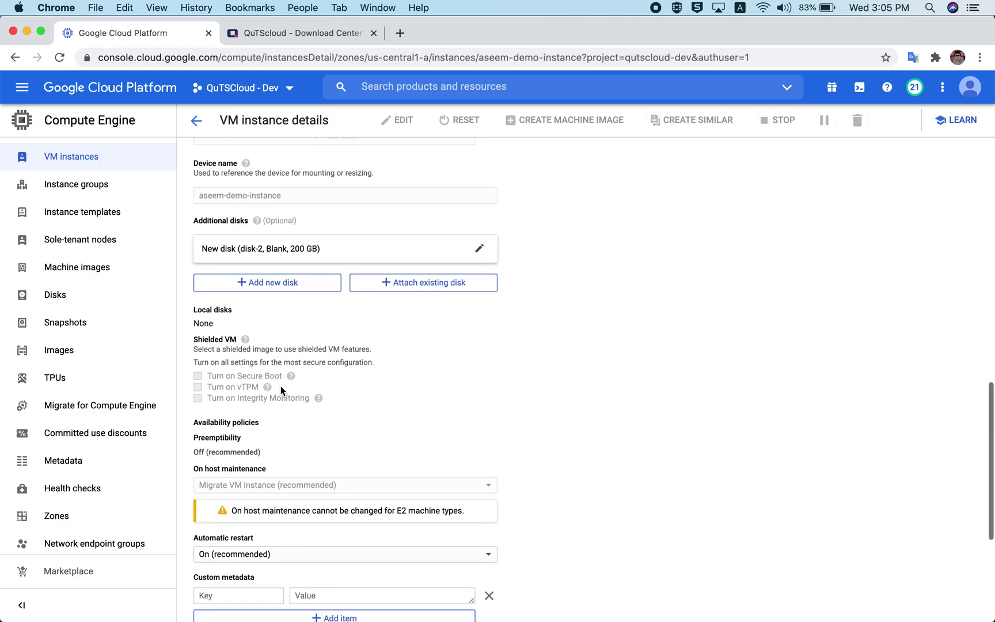
pyautogui.scroll(-3, 327, 428)
pyautogui.scroll(-3, 327, 427)
pyautogui.click(214, 600)
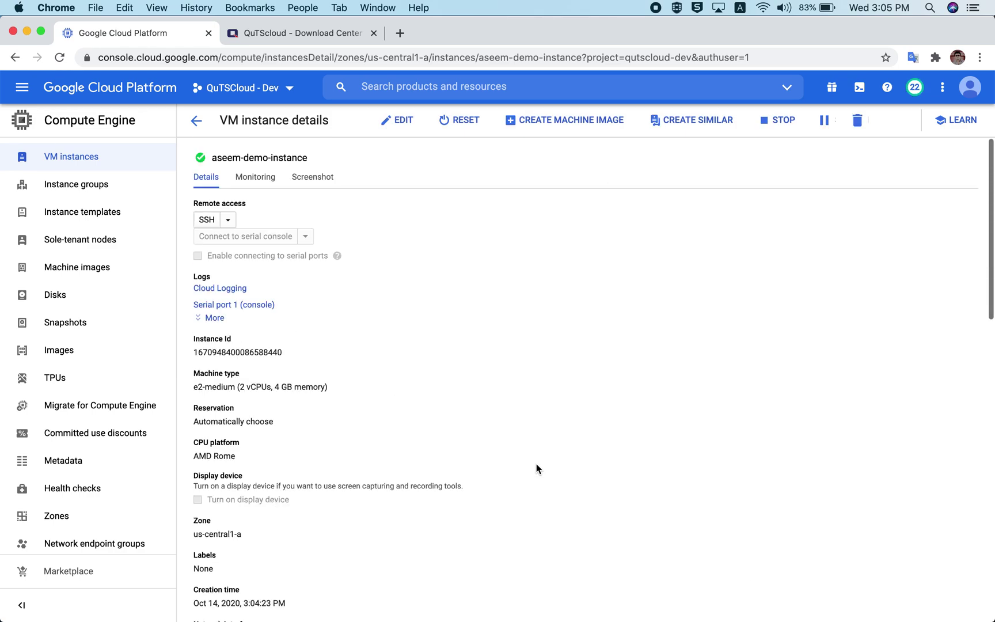
# Reopen the demo instance's details from the VM instances list and examine its network interface, firewall and disk information
pyautogui.click(197, 120)
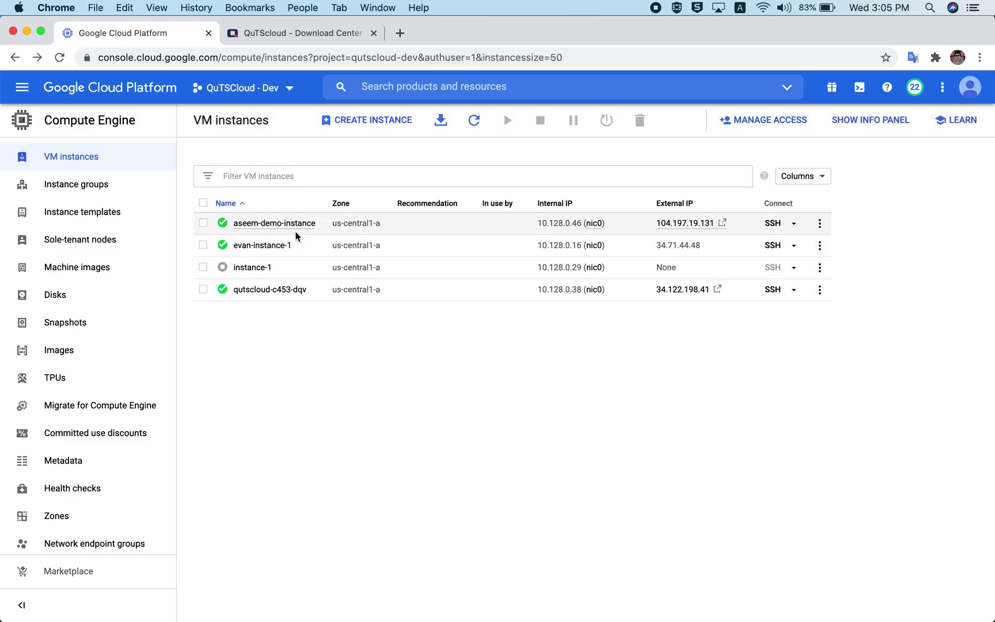
pyautogui.click(275, 225)
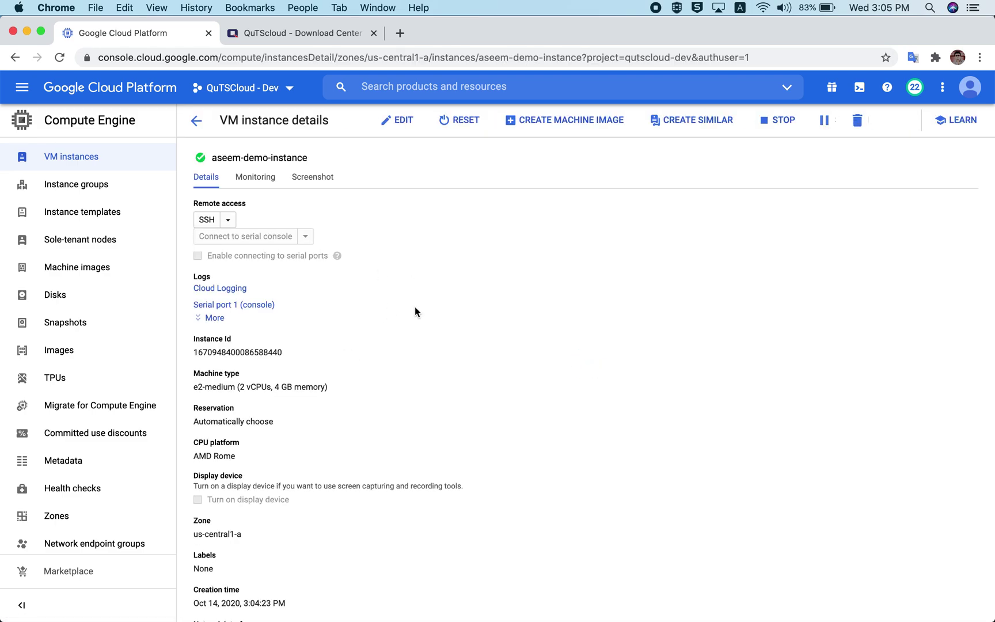
pyautogui.scroll(-7, 330, 432)
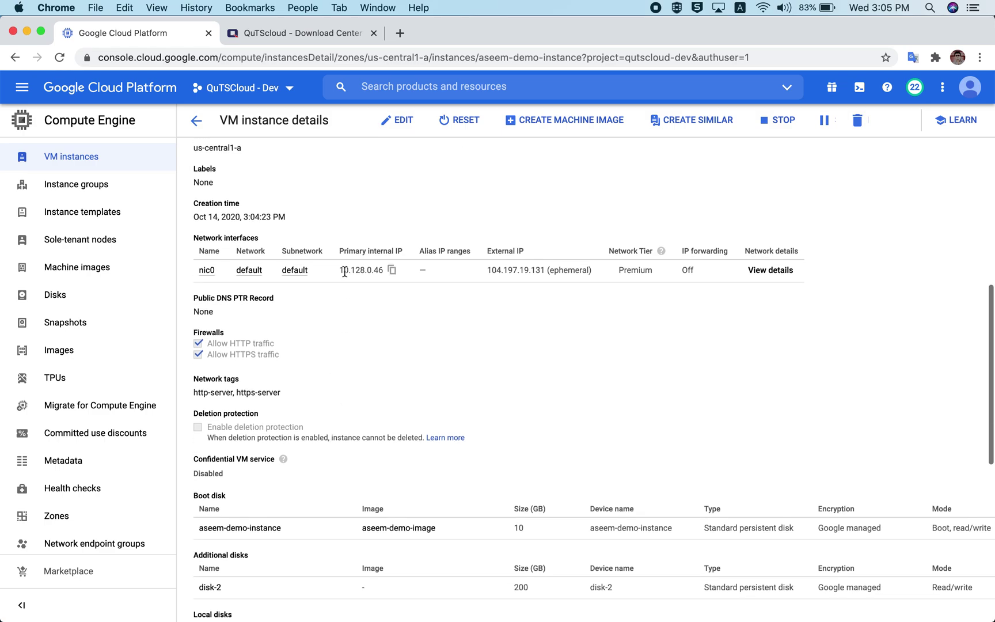
# Check the demo instance's disk details, return to the VM instances list and open the instance's external IP address
pyautogui.scroll(-4, 300, 357)
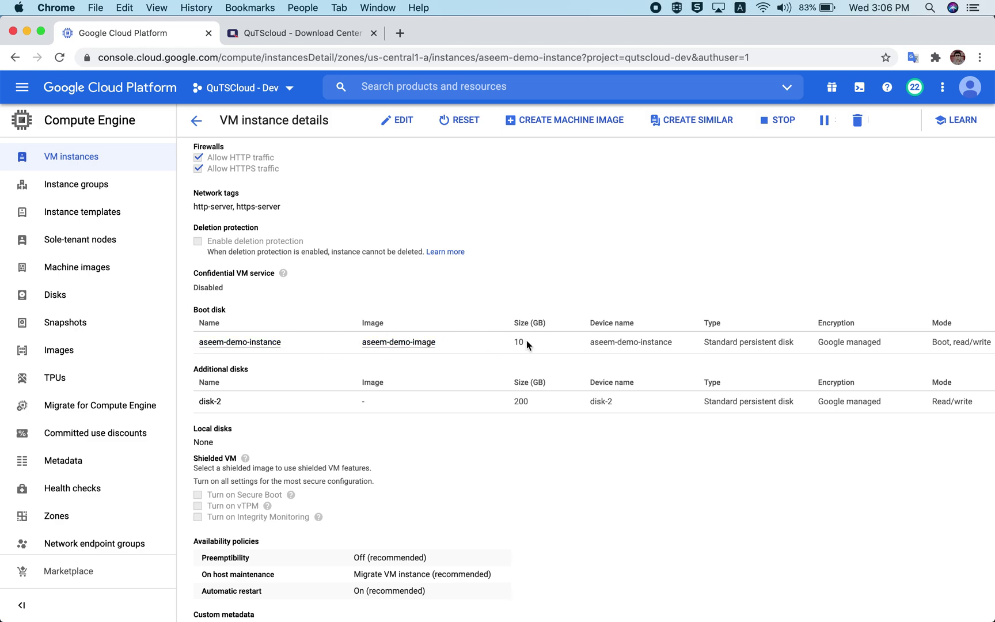
pyautogui.scroll(15, 526, 343)
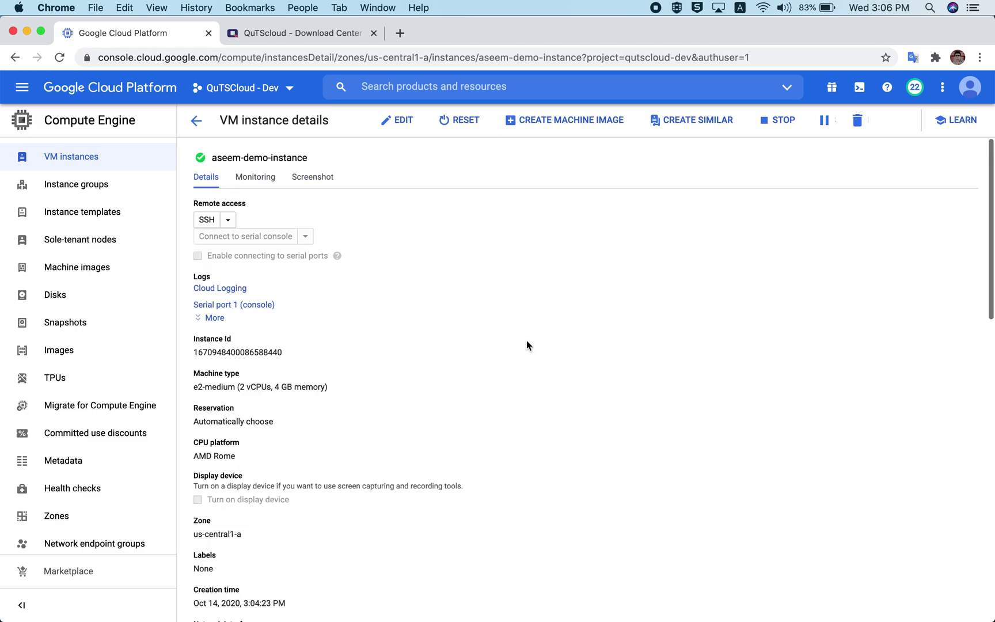
pyautogui.click(197, 121)
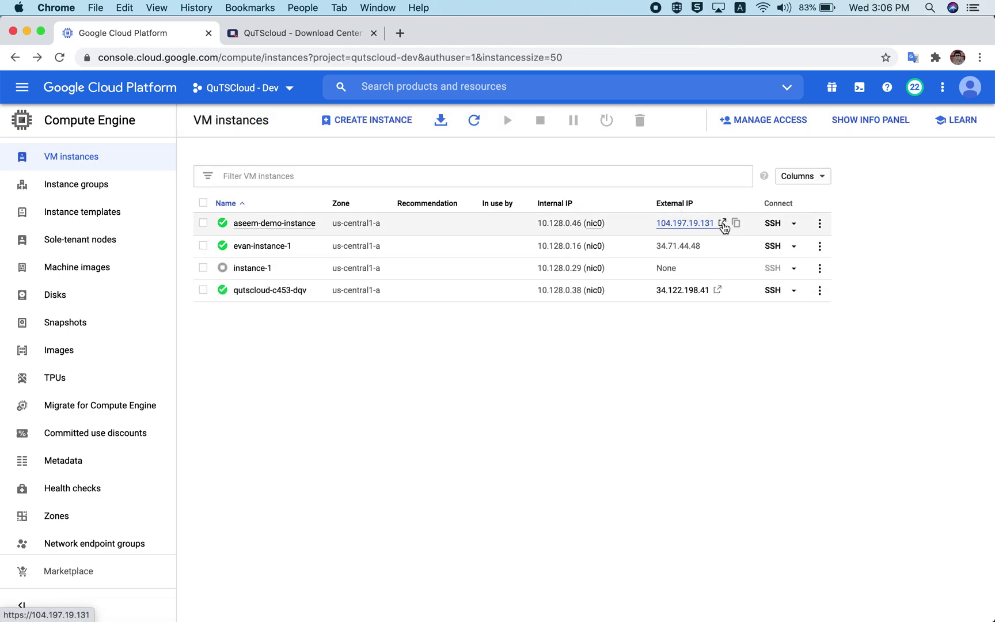
pyautogui.click(723, 224)
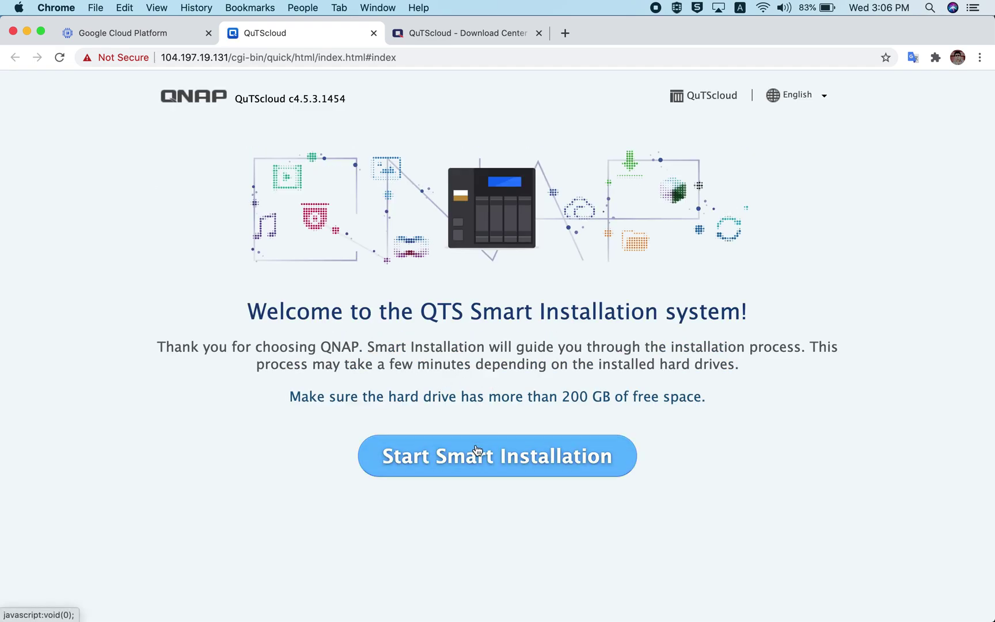
# Start the QTS Smart Installation and proceed to the license key entry page
pyautogui.click(497, 459)
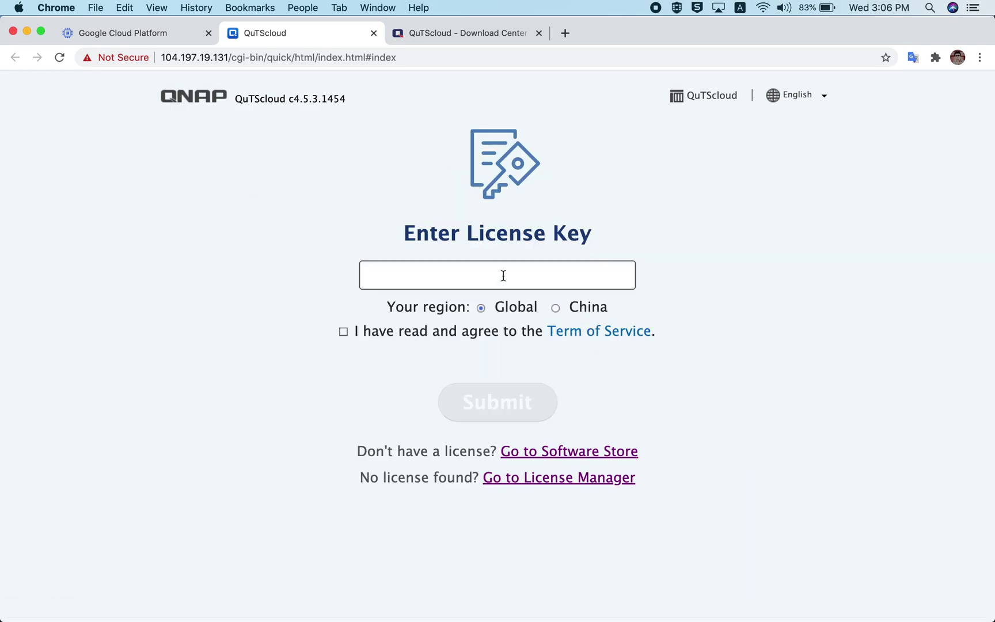
pyautogui.click(503, 276)
pyautogui.click(268, 246)
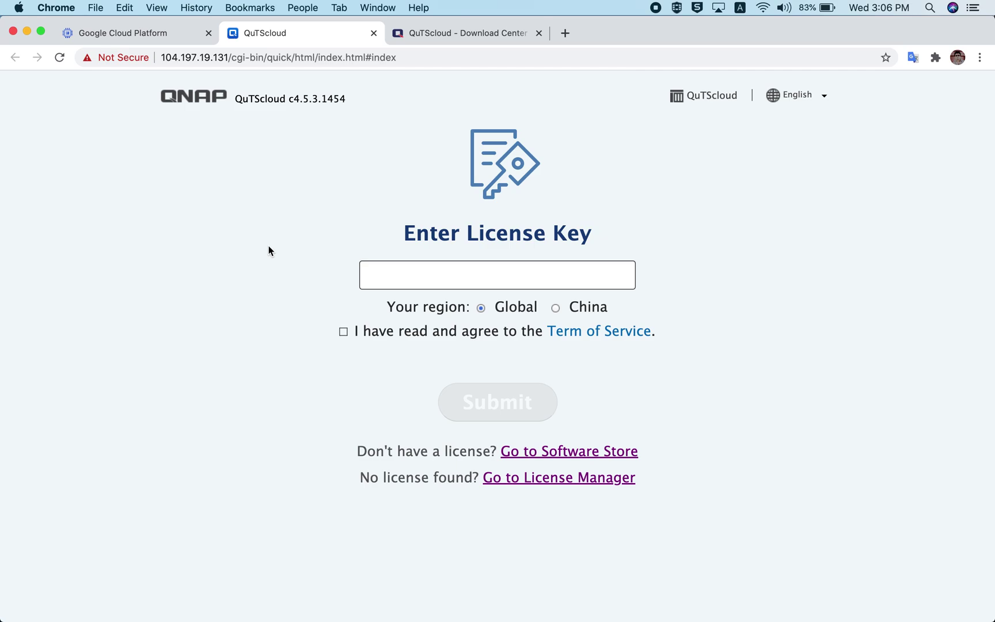